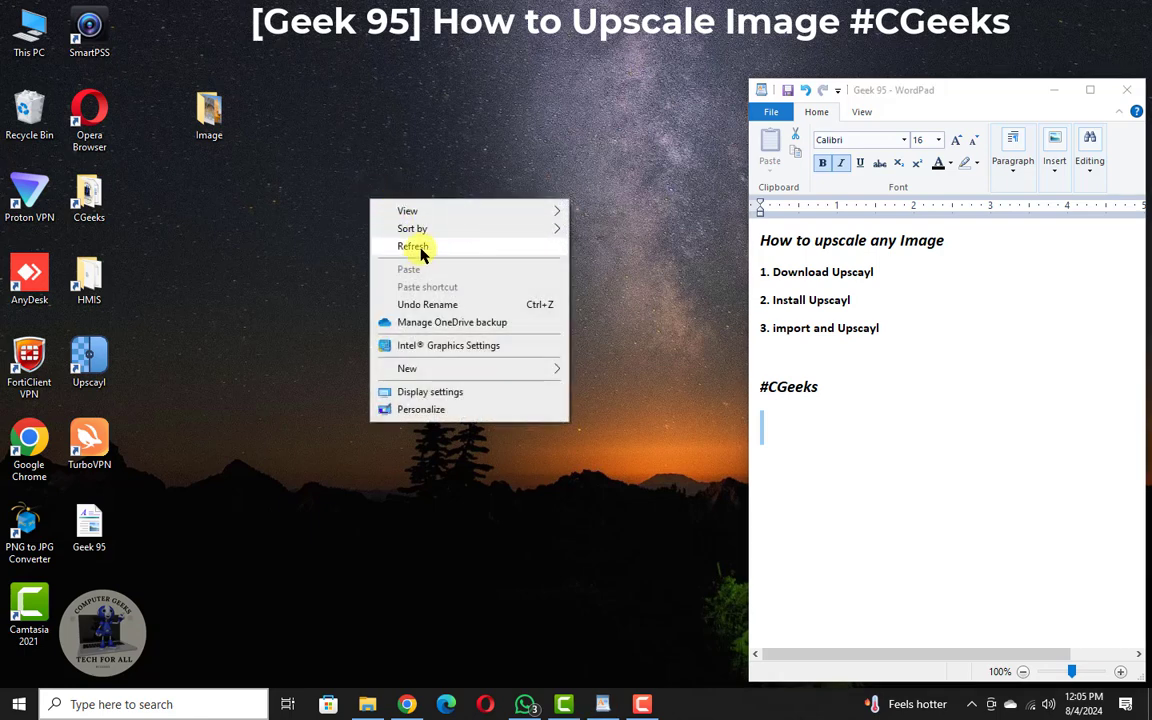
Step: Refresh the desktop and review the Download and Install Upscayl steps in the notes
{"action": "left_click", "coordinate": [420, 250]}
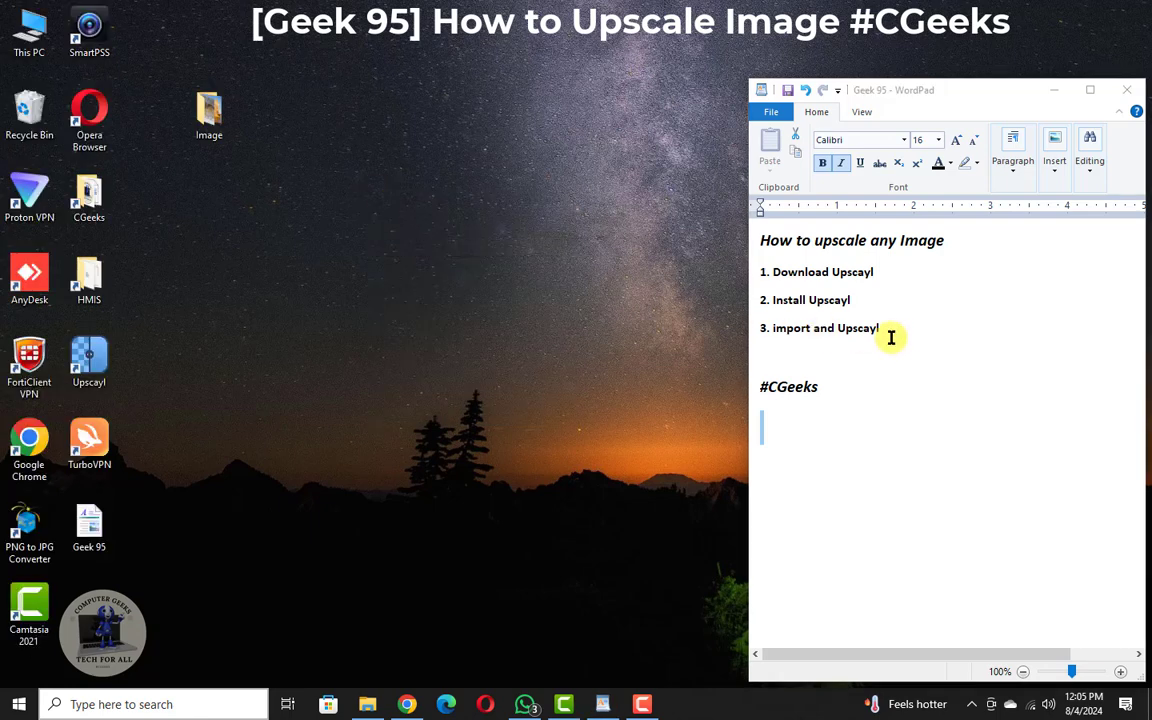
{"action": "left_click", "coordinate": [751, 240]}
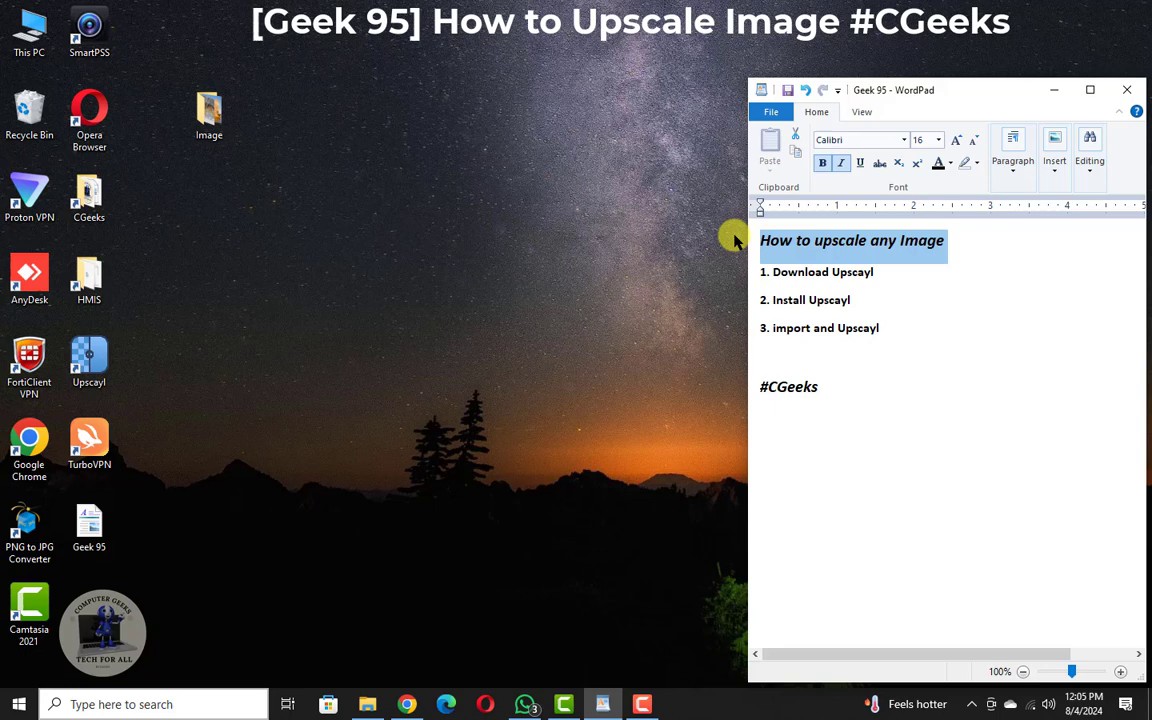
{"action": "left_click", "coordinate": [750, 276]}
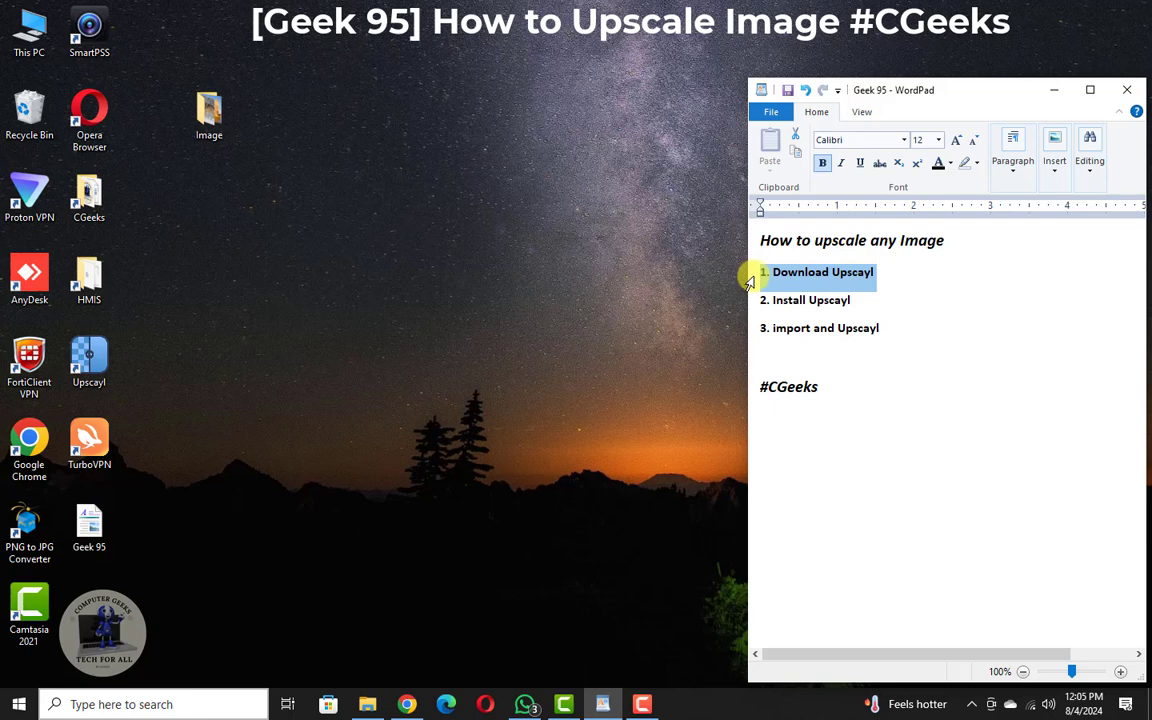
{"action": "left_click", "coordinate": [752, 300]}
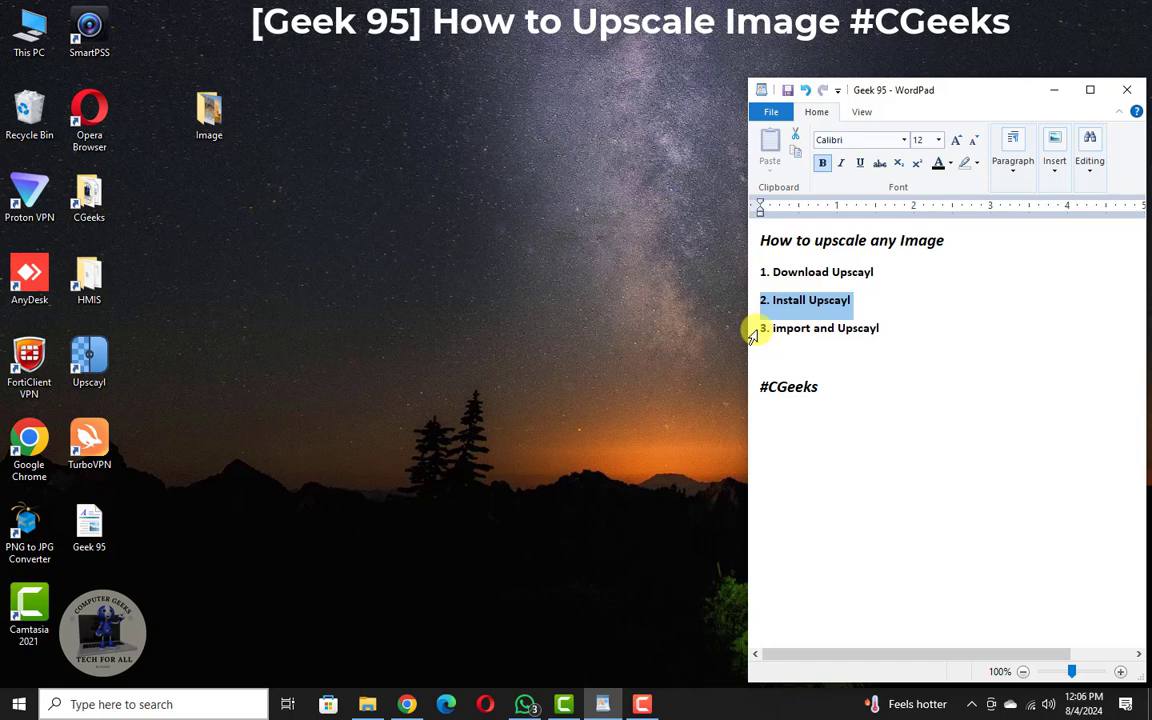
{"action": "left_click", "coordinate": [887, 428]}
{"action": "left_click", "coordinate": [512, 388]}
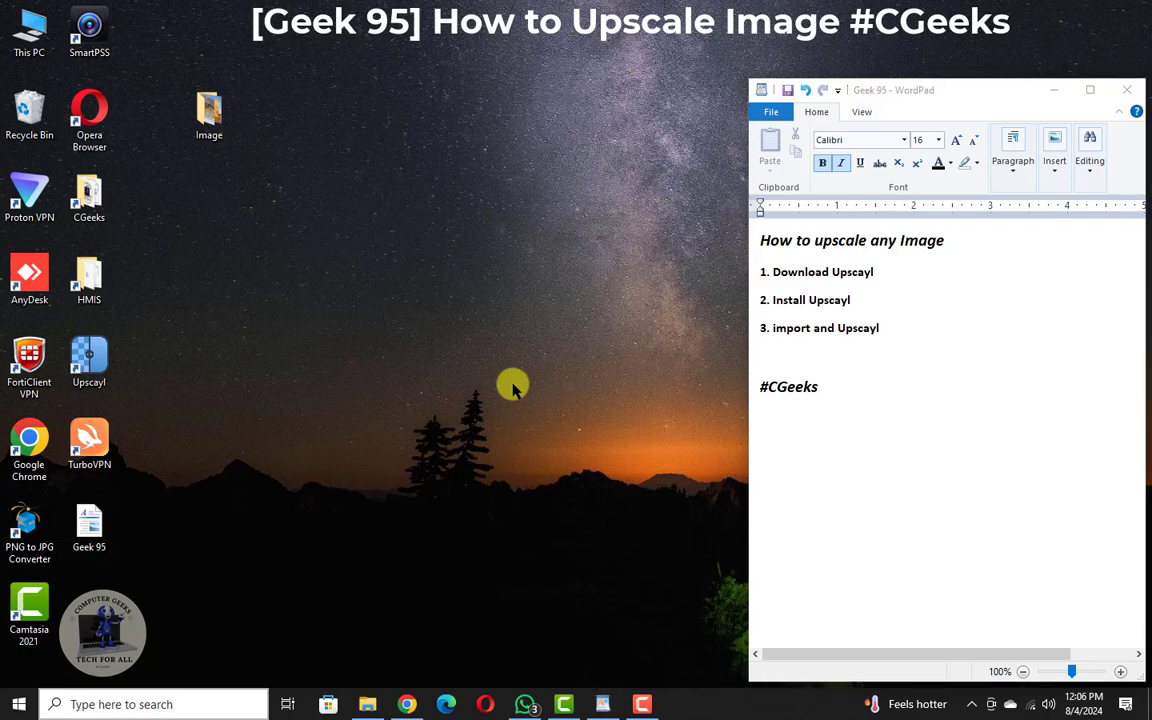
Step: Search Google for 'upscayl' in Chrome
{"action": "left_click", "coordinate": [406, 702]}
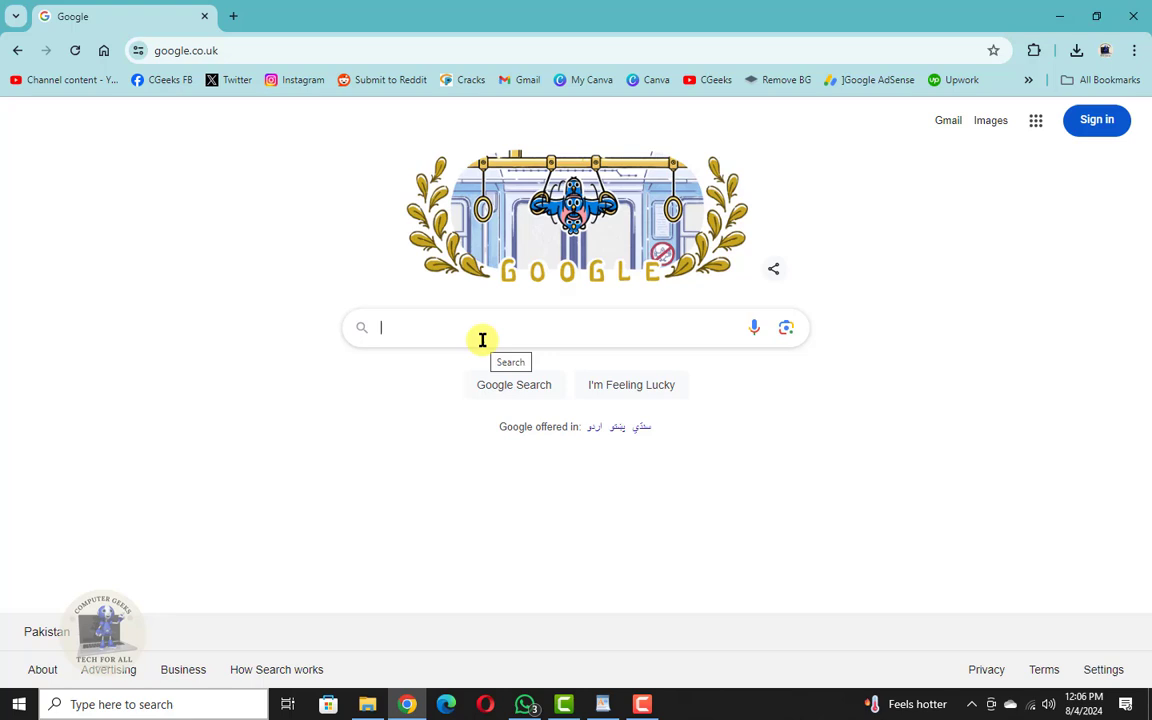
{"action": "type", "text": "up"}
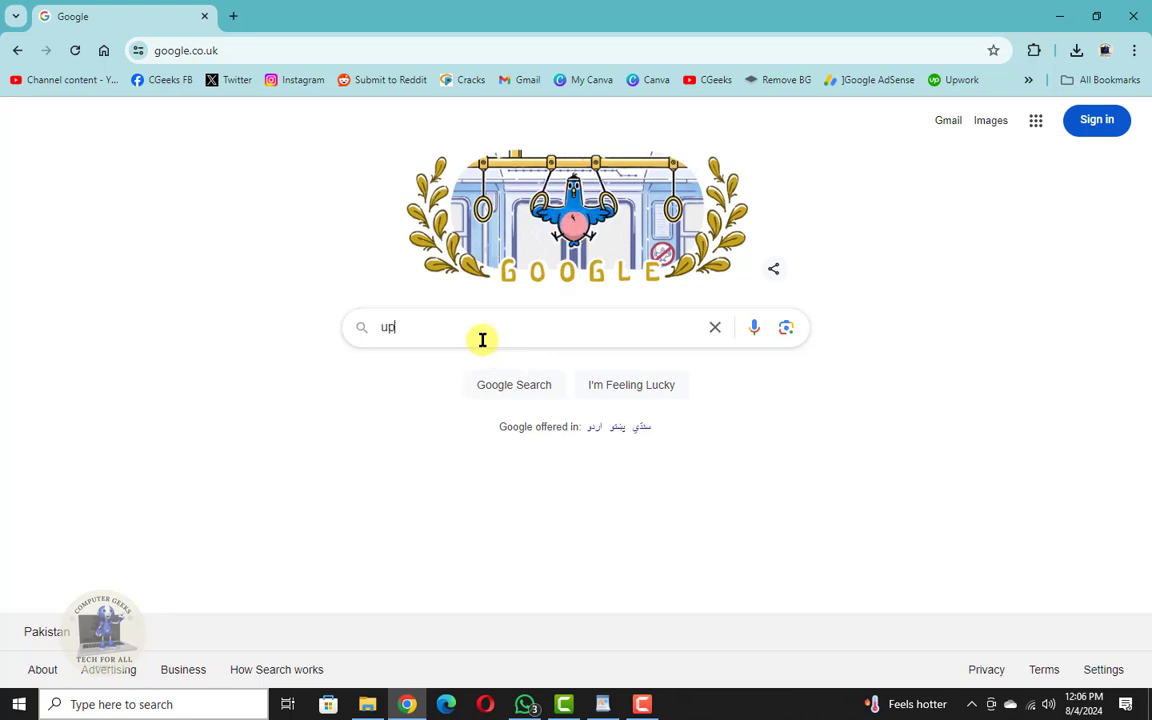
{"action": "type", "text": "scayl"}
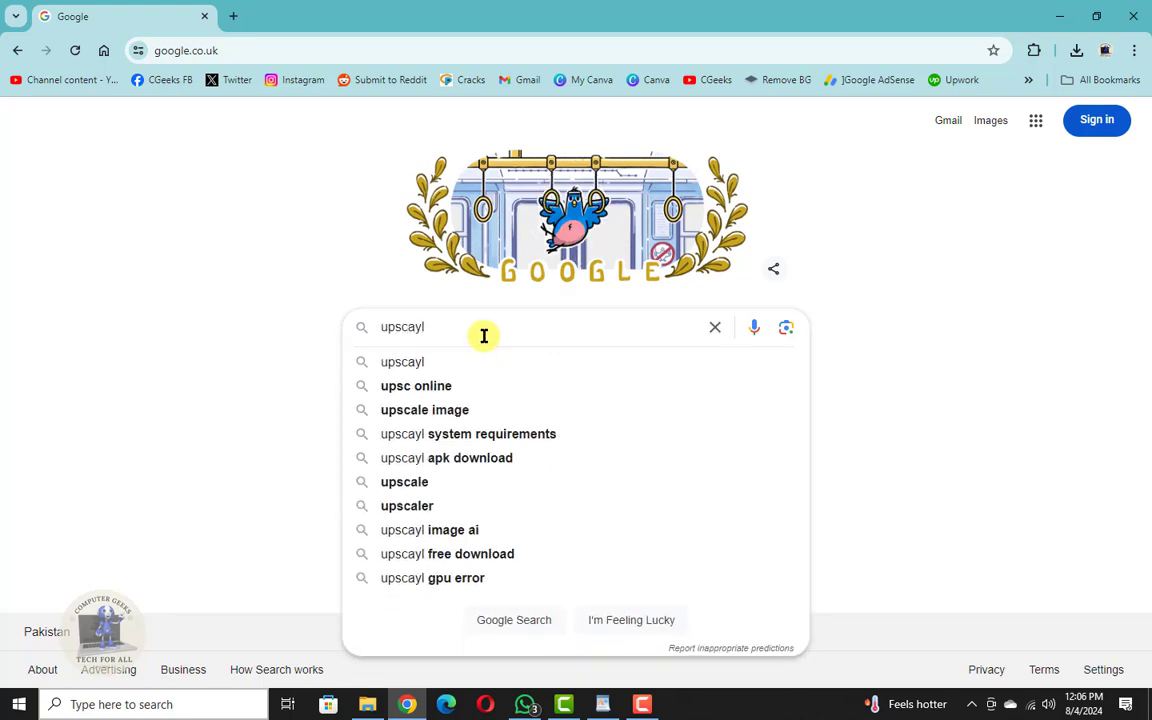
{"action": "key", "text": "Return"}
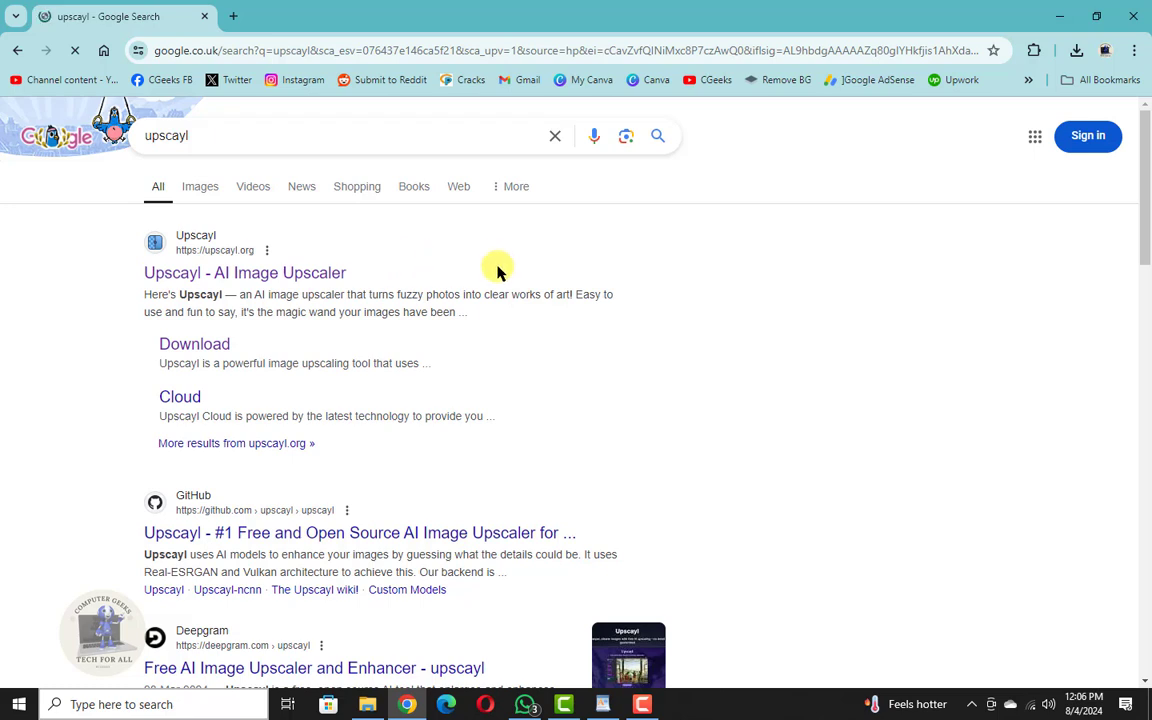
Step: Open upscayl.org and start the Windows installer download from its Download page
{"action": "left_click", "coordinate": [295, 274]}
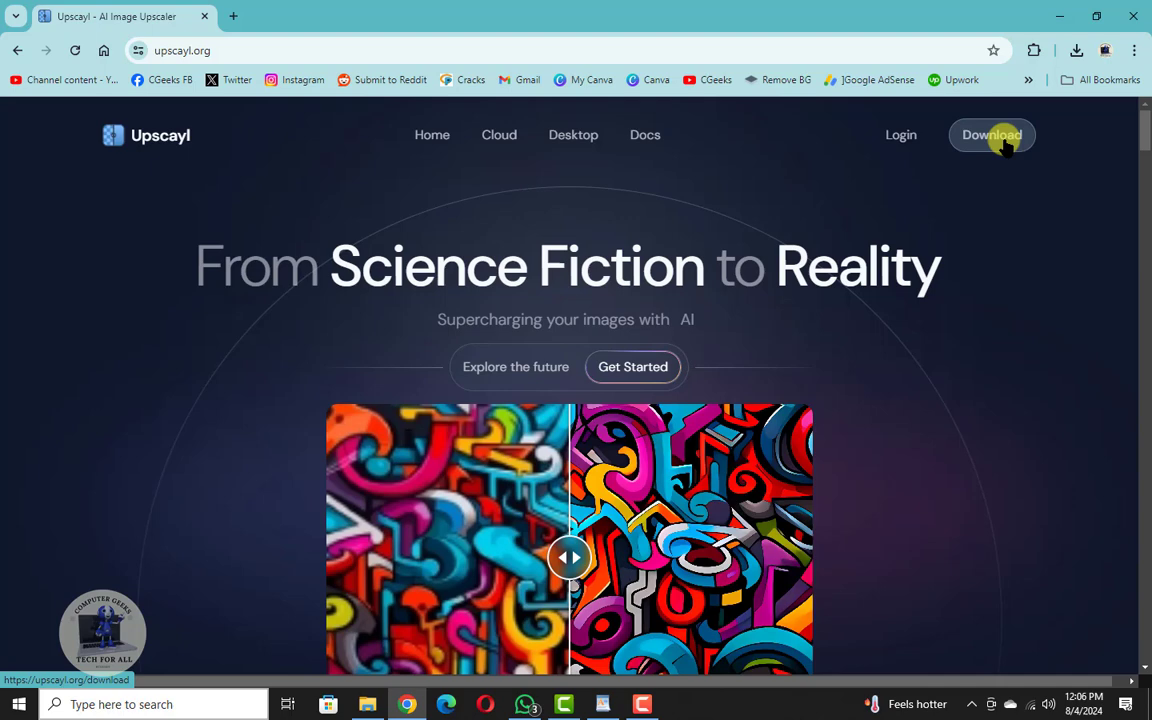
{"action": "left_click", "coordinate": [1003, 145]}
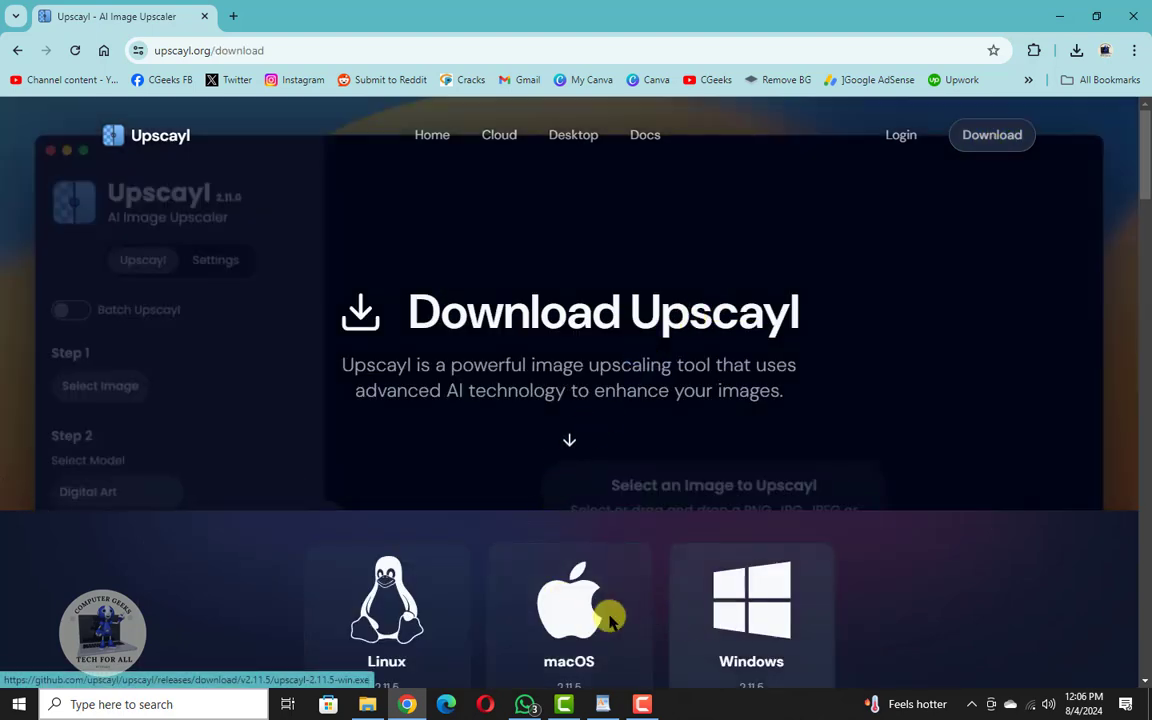
{"action": "scroll", "coordinate": [600, 615], "scroll_direction": "down", "scroll_amount": 1}
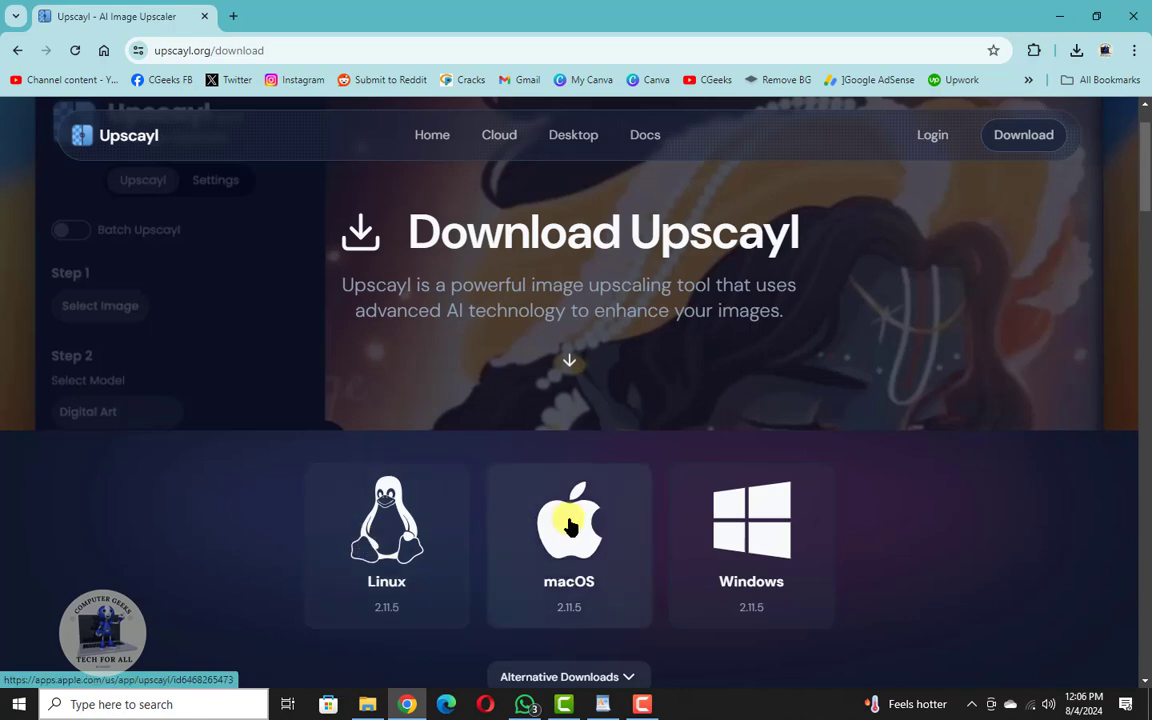
{"action": "left_click", "coordinate": [700, 535]}
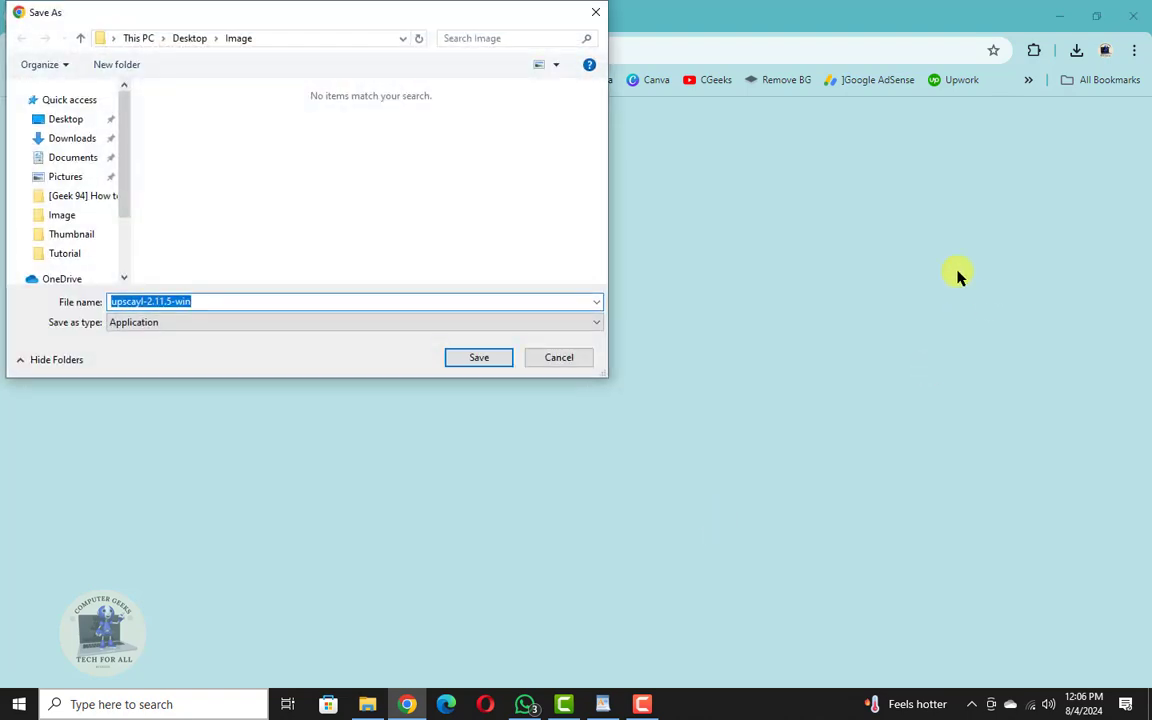
Step: Save the upscayl-2.11.5-win installer to the Downloads folder
{"action": "left_click", "coordinate": [80, 138]}
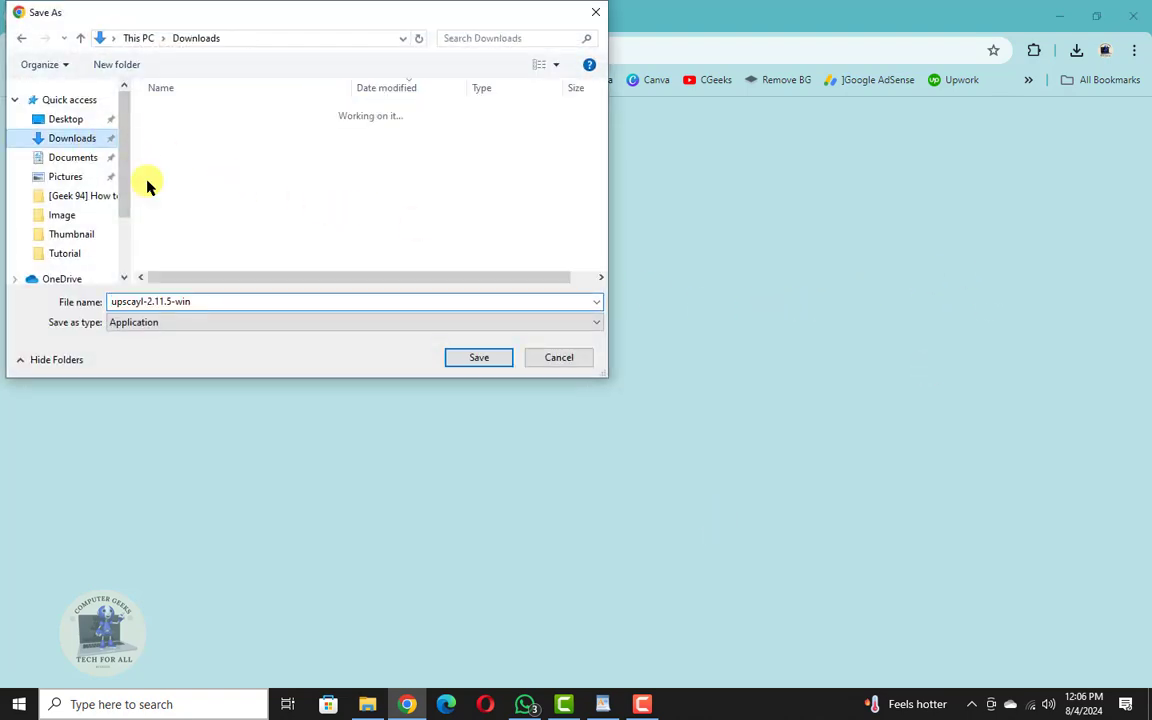
{"action": "left_click", "coordinate": [468, 357]}
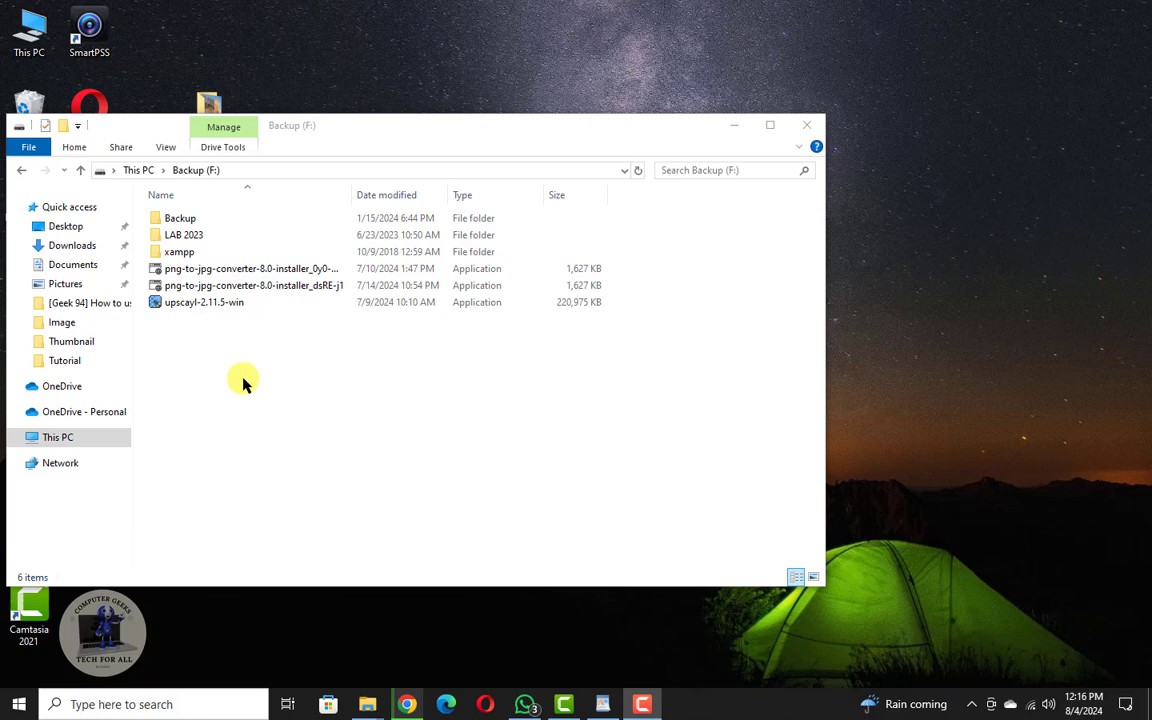
Step: Run the upscayl-2.11.5-win installer from Backup (F:) and approve its permission prompt
{"action": "double_click", "coordinate": [210, 308]}
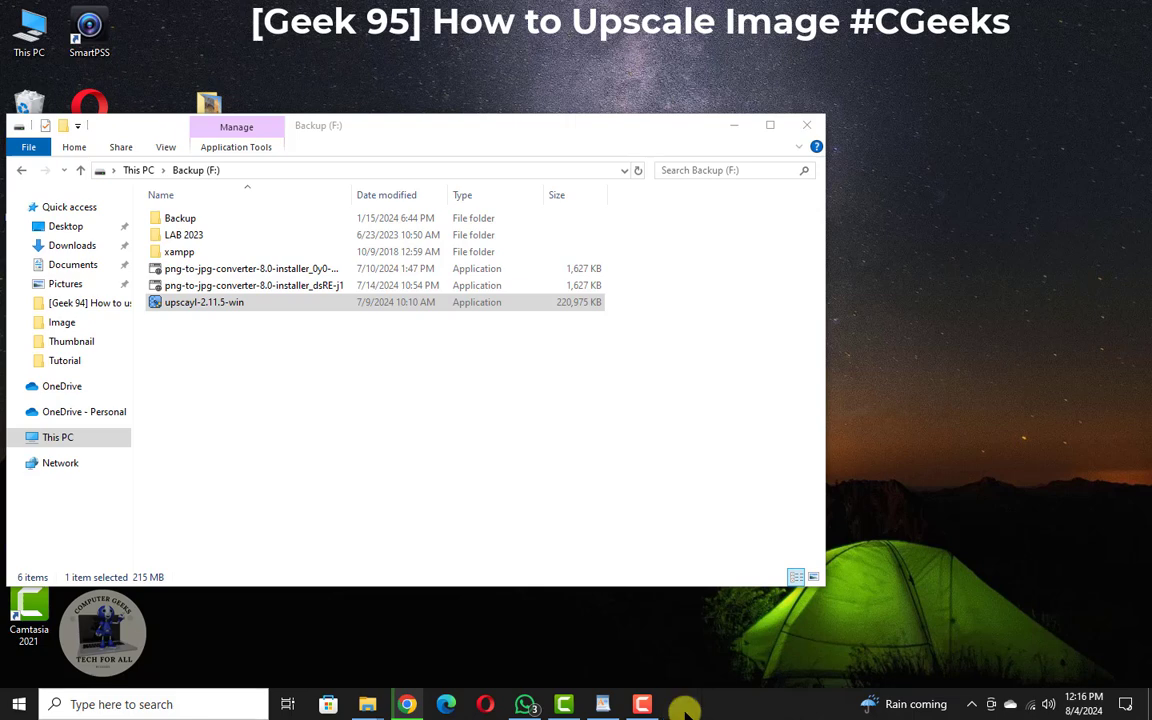
{"action": "left_click", "coordinate": [685, 707]}
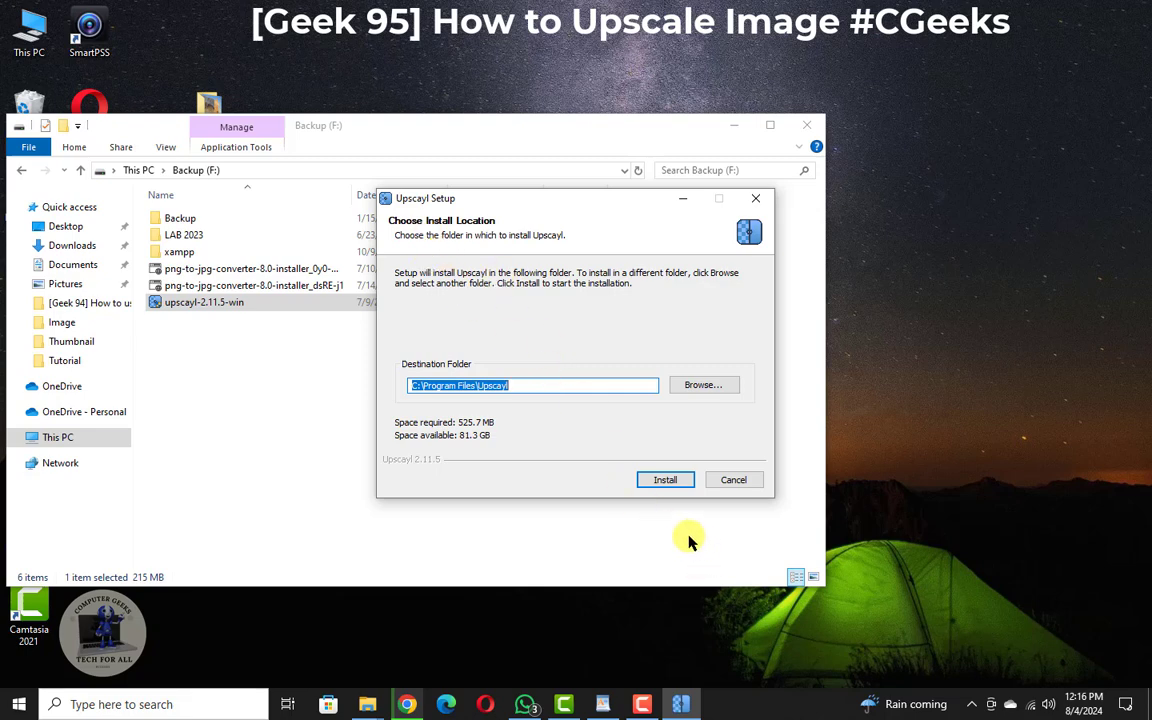
Step: Install Upscayl to C:\Program Files\Upscayl, finish without launching it, and minimize File Explorer
{"action": "left_click", "coordinate": [674, 484]}
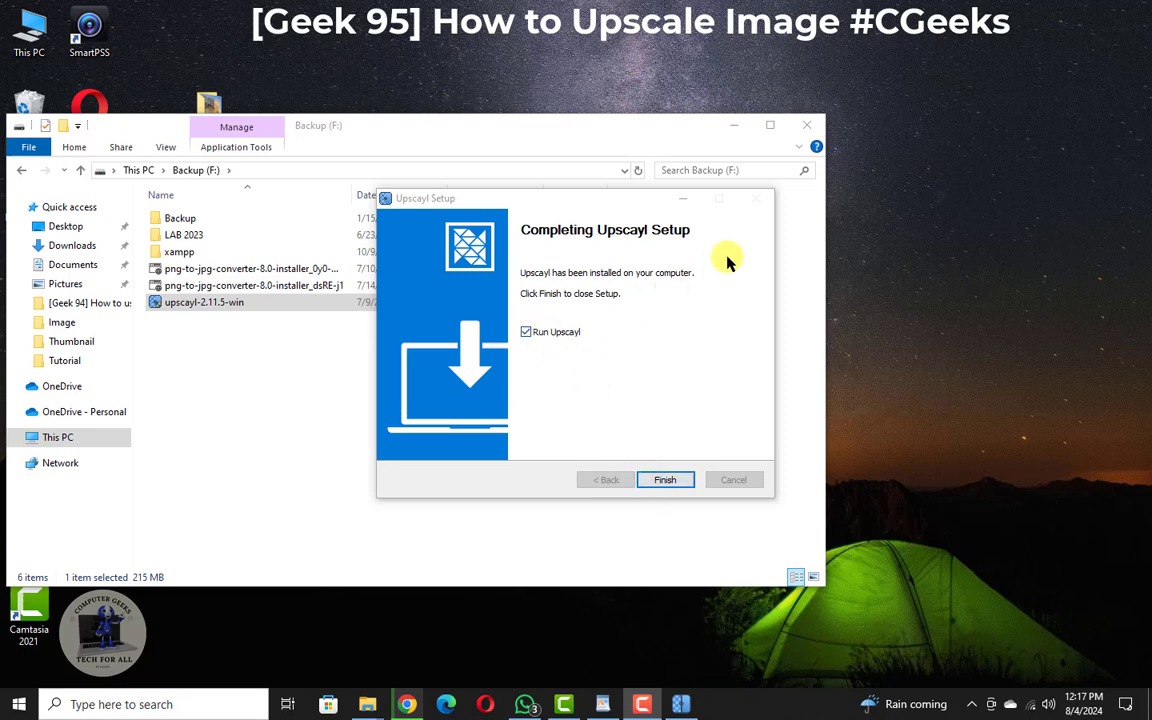
{"action": "left_click", "coordinate": [557, 333]}
{"action": "left_click", "coordinate": [660, 484]}
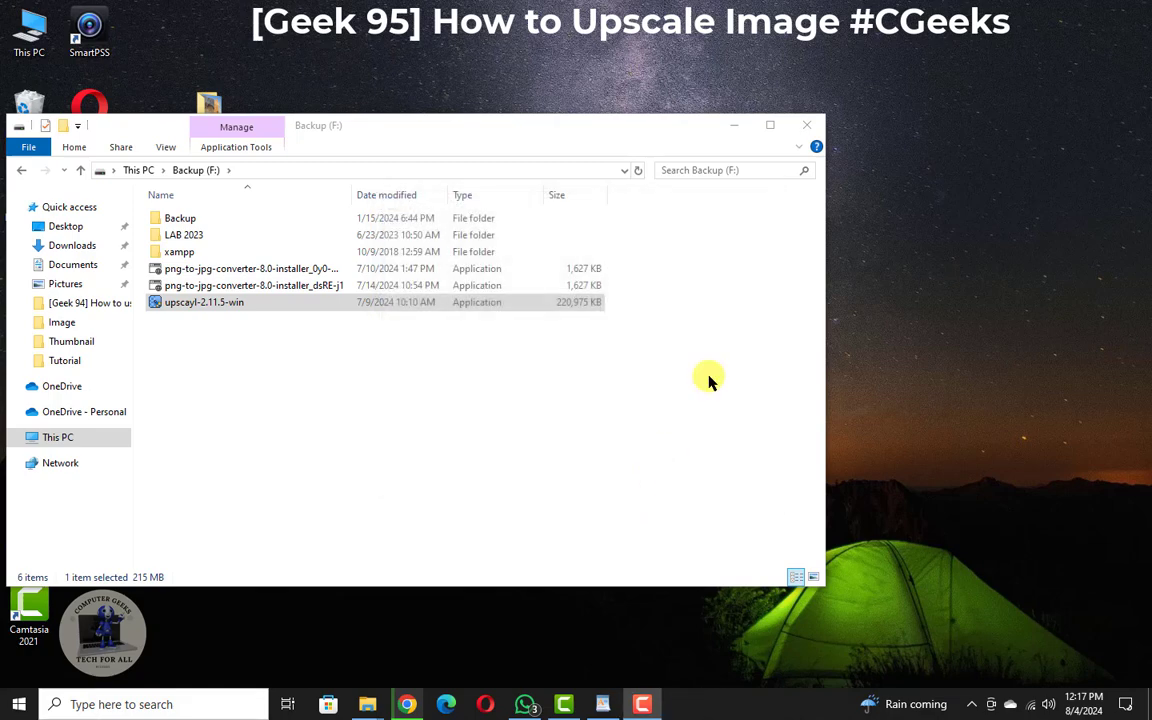
{"action": "left_click", "coordinate": [733, 125]}
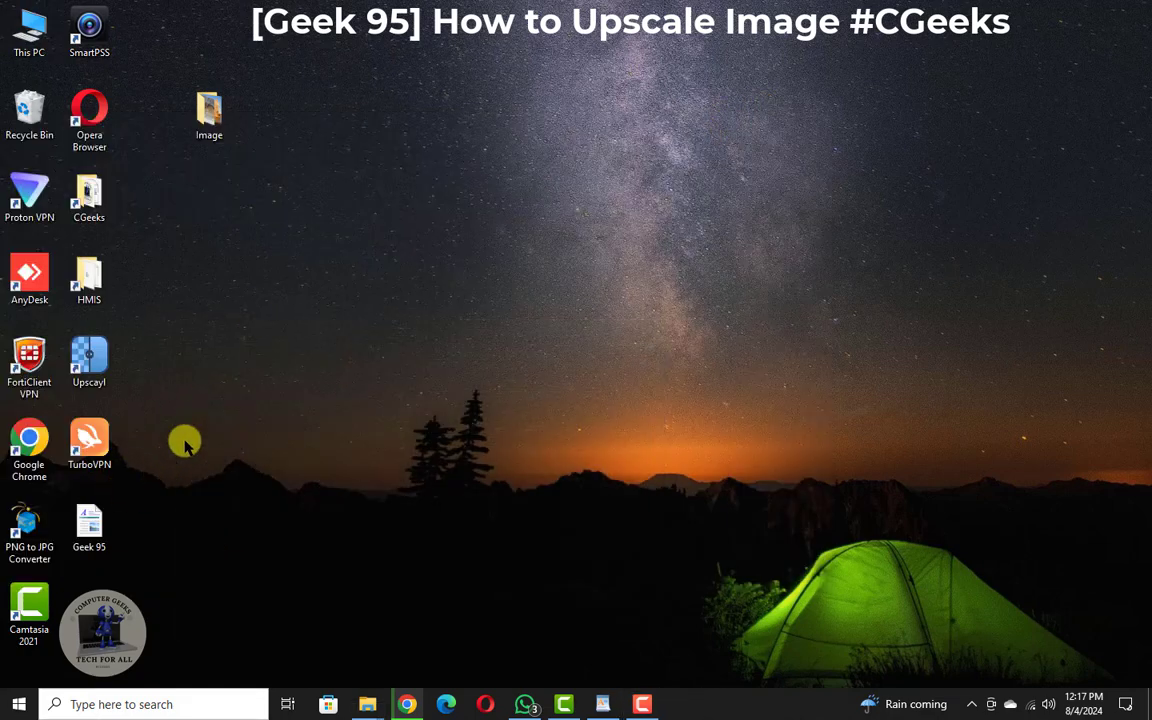
Step: Launch Upscayl from its desktop shortcut and leave Batch Upscayl switched off
{"action": "double_click", "coordinate": [107, 378]}
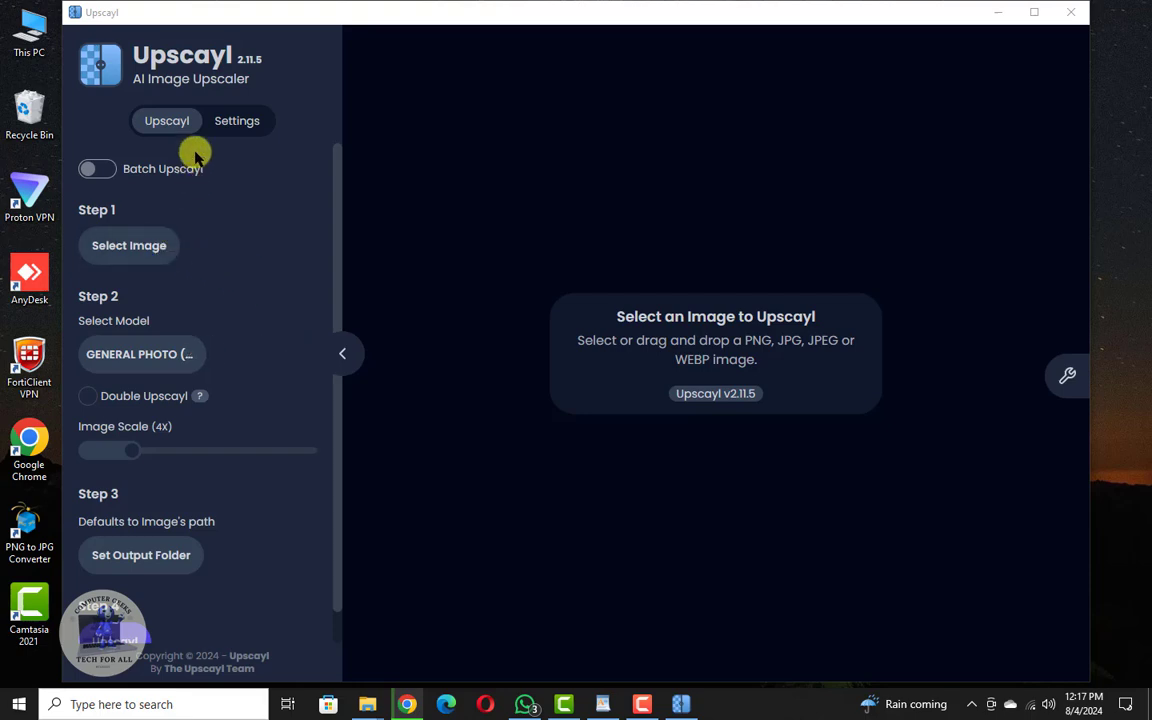
{"action": "left_click", "coordinate": [106, 176]}
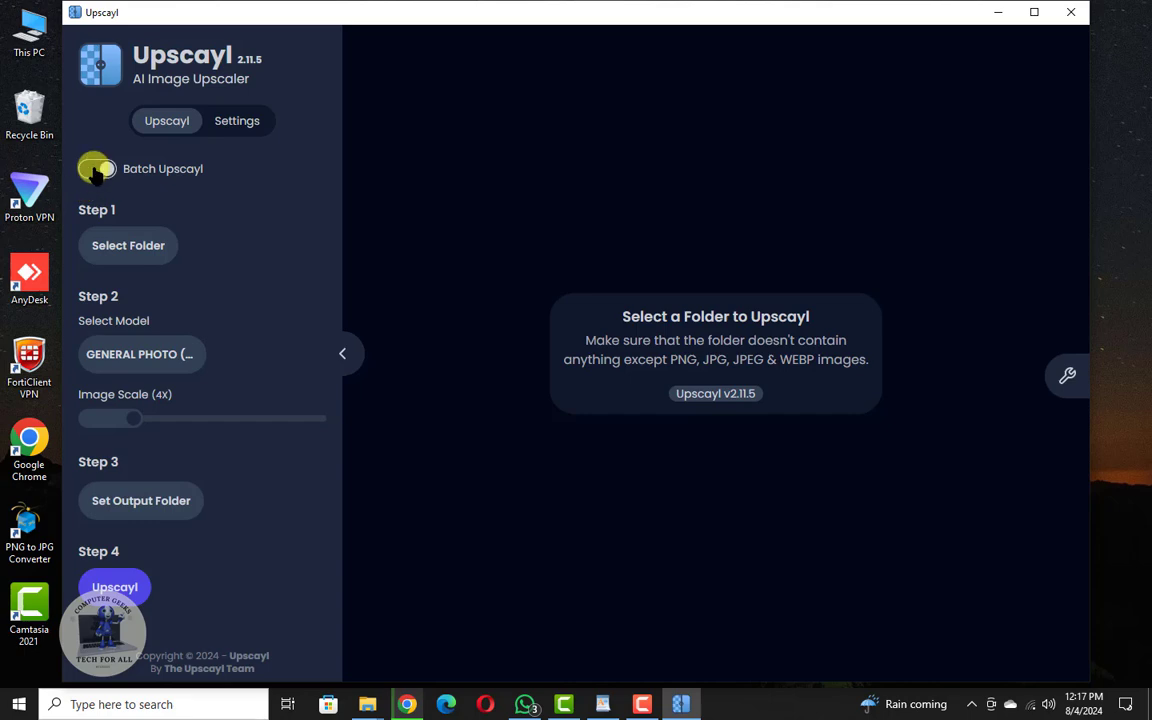
{"action": "left_click", "coordinate": [97, 170]}
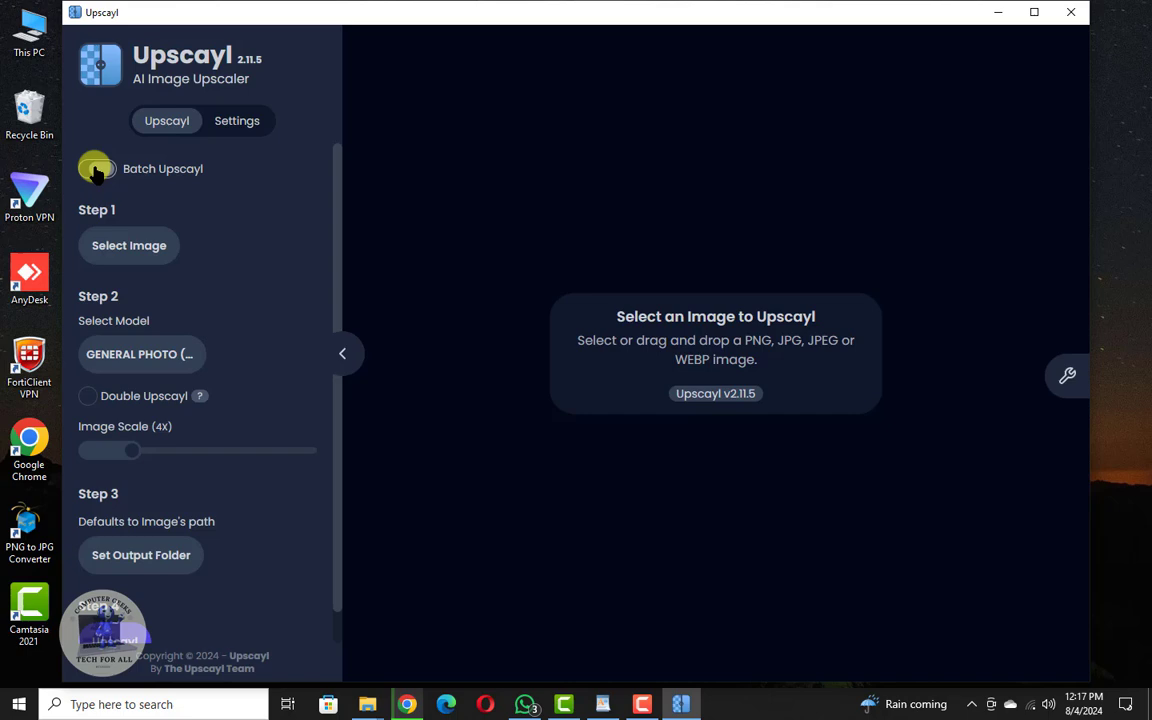
Step: Load the wolf photo images.jpg from the desktop Image folder
{"action": "left_click", "coordinate": [124, 258]}
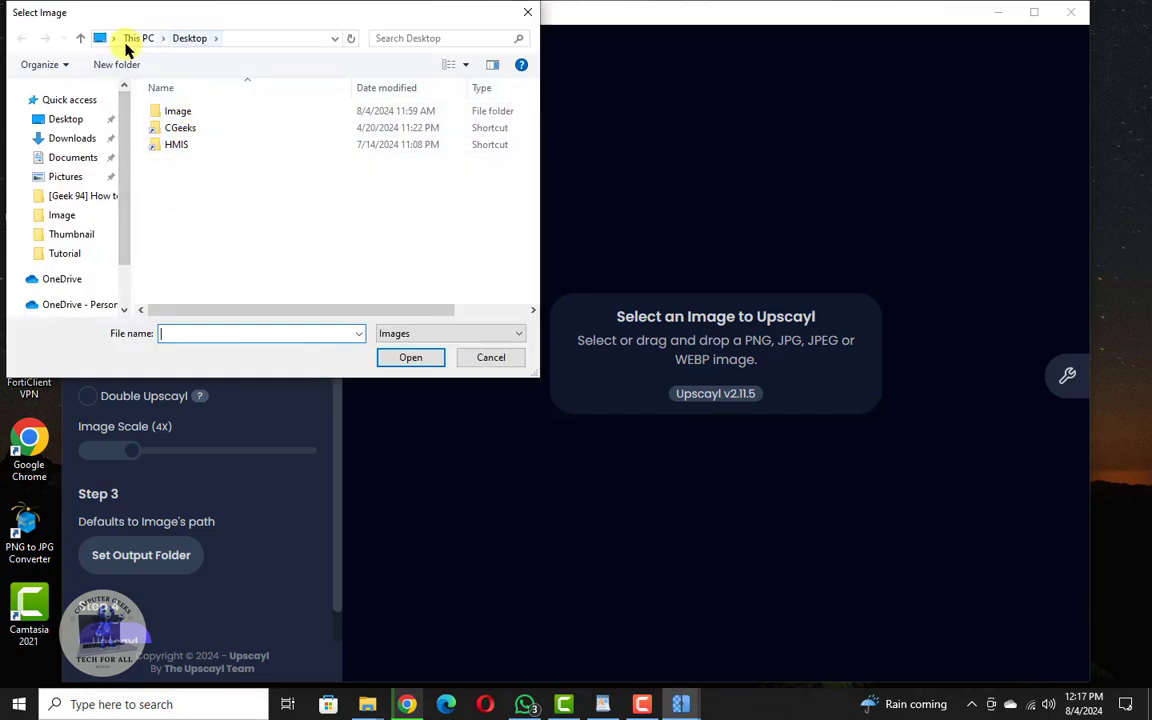
{"action": "double_click", "coordinate": [176, 111]}
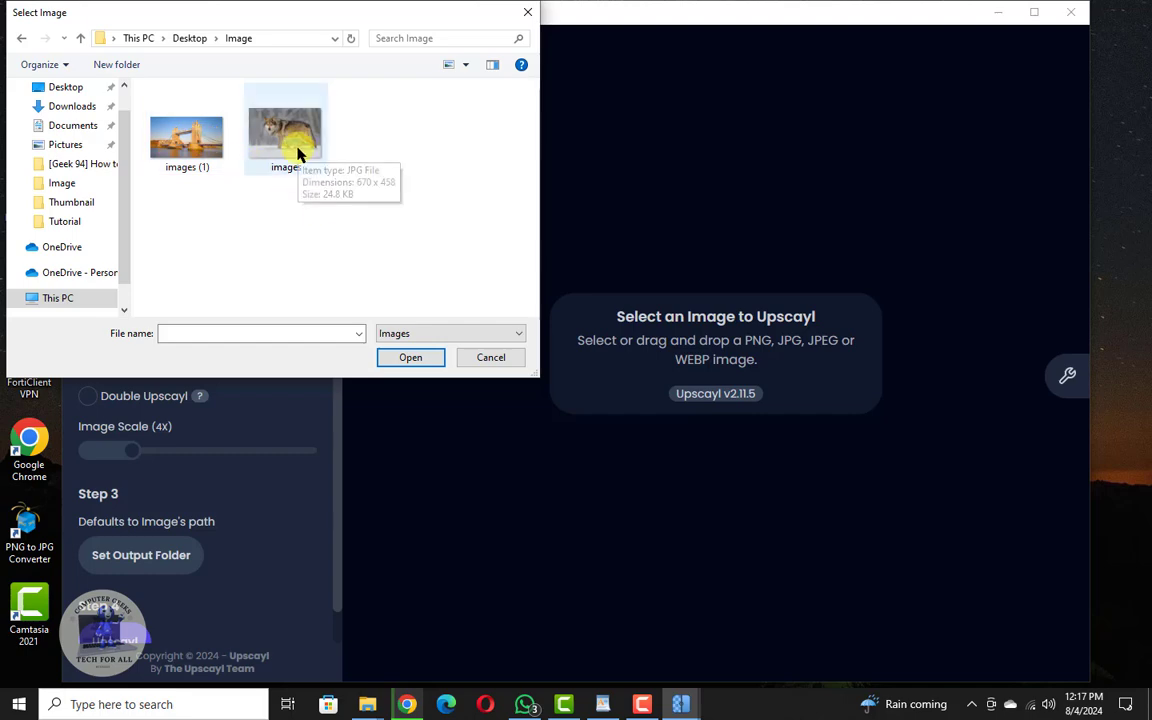
{"action": "mouse_move", "coordinate": [285, 135]}
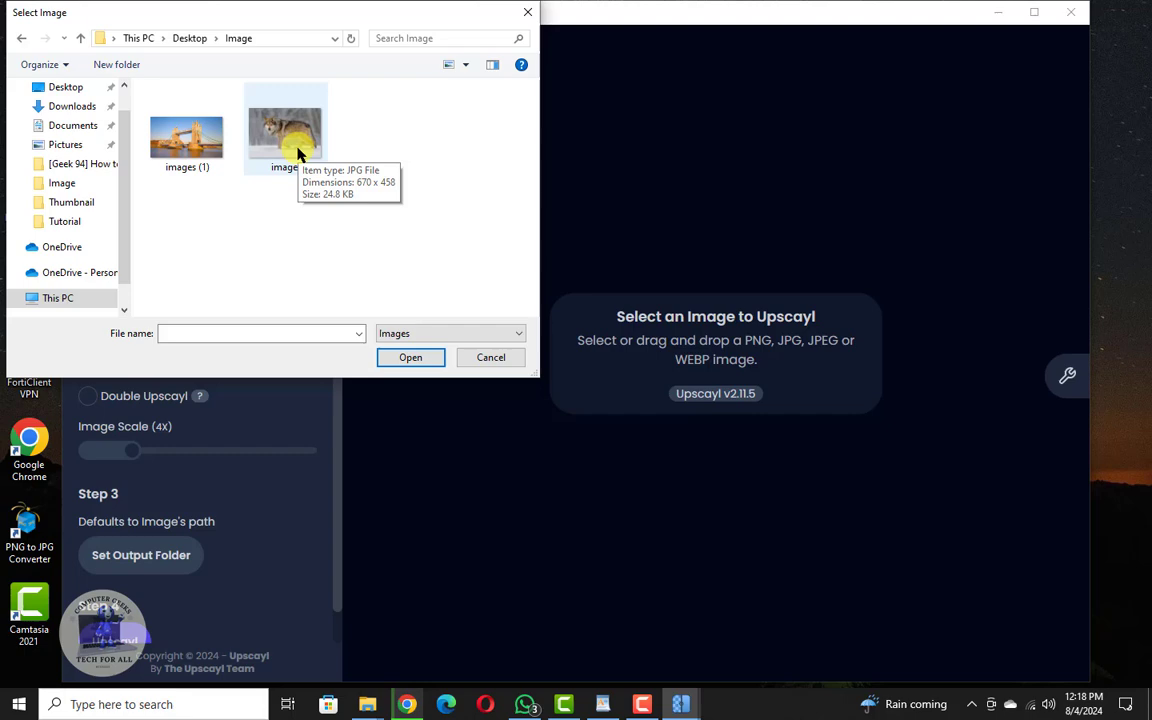
{"action": "double_click", "coordinate": [297, 146]}
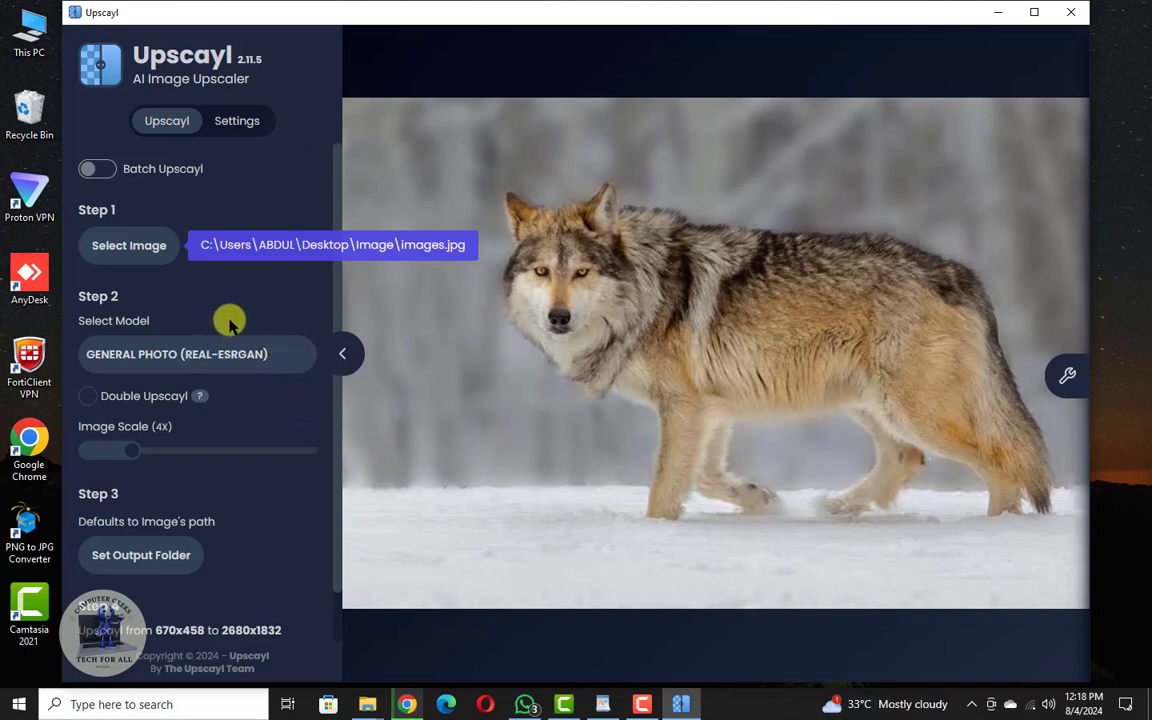
Step: Keep the General Photo (Real-ESRGAN) model, leave Double Upscayl off, and raise the image scale
{"action": "scroll", "coordinate": [229, 321], "scroll_direction": "down", "scroll_amount": 1}
{"action": "left_click", "coordinate": [128, 296]}
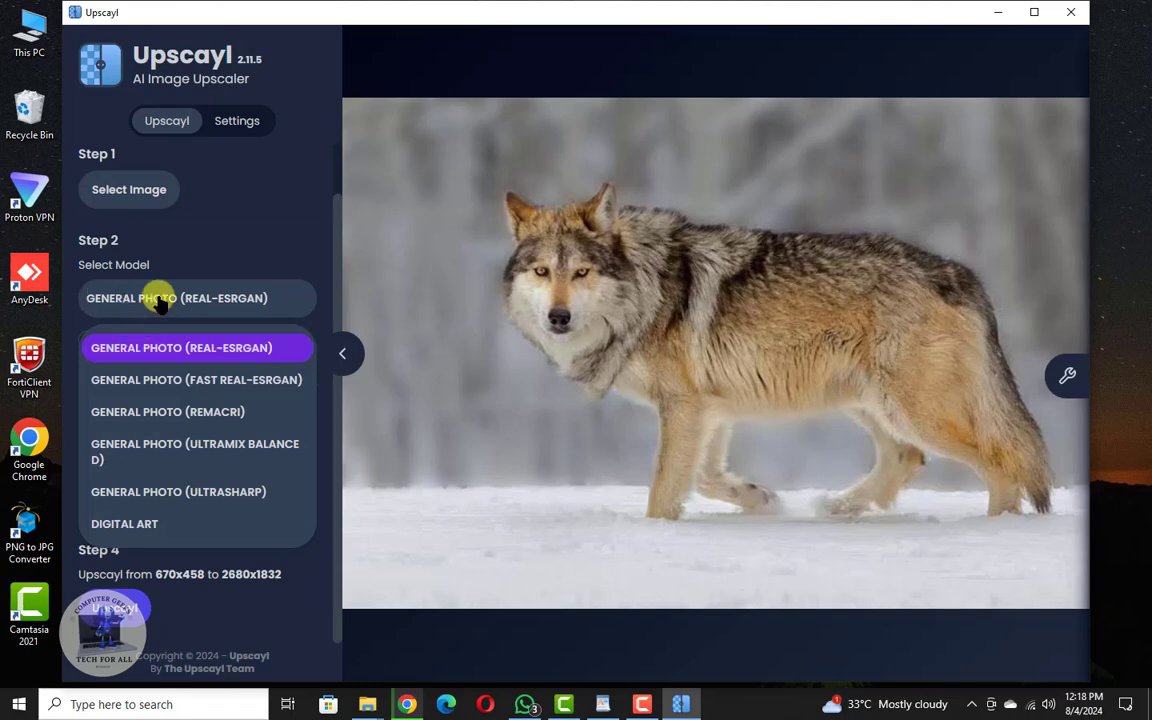
{"action": "left_click", "coordinate": [160, 302]}
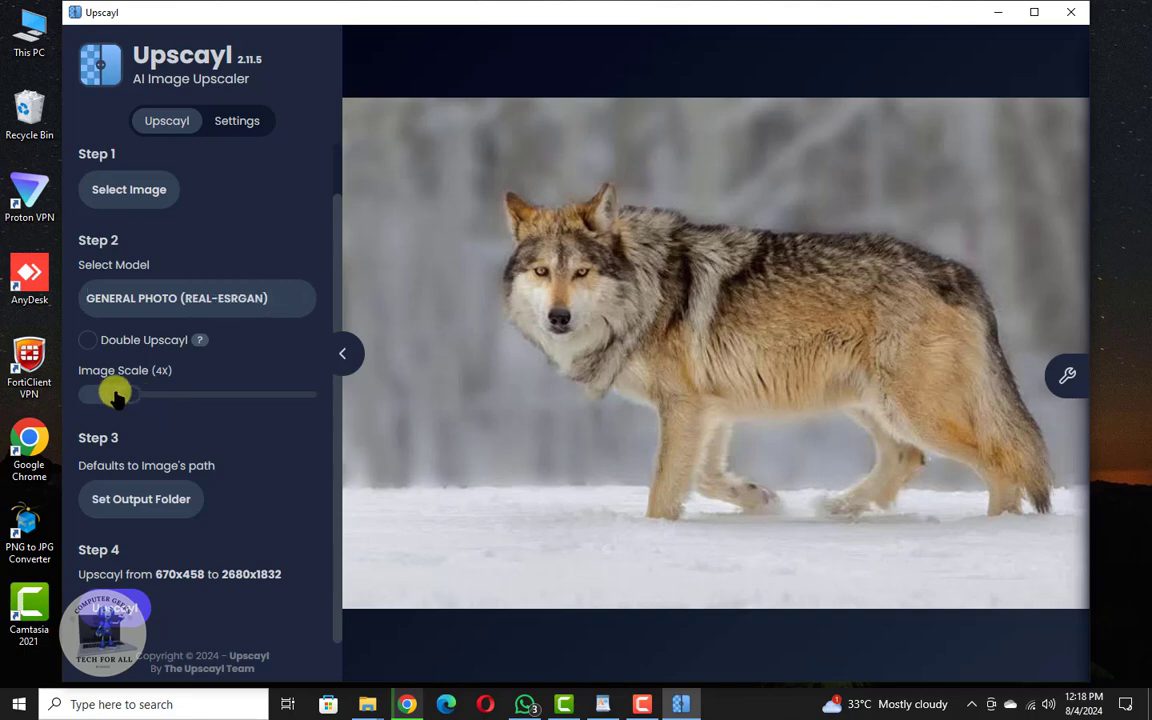
{"action": "left_click", "coordinate": [89, 343]}
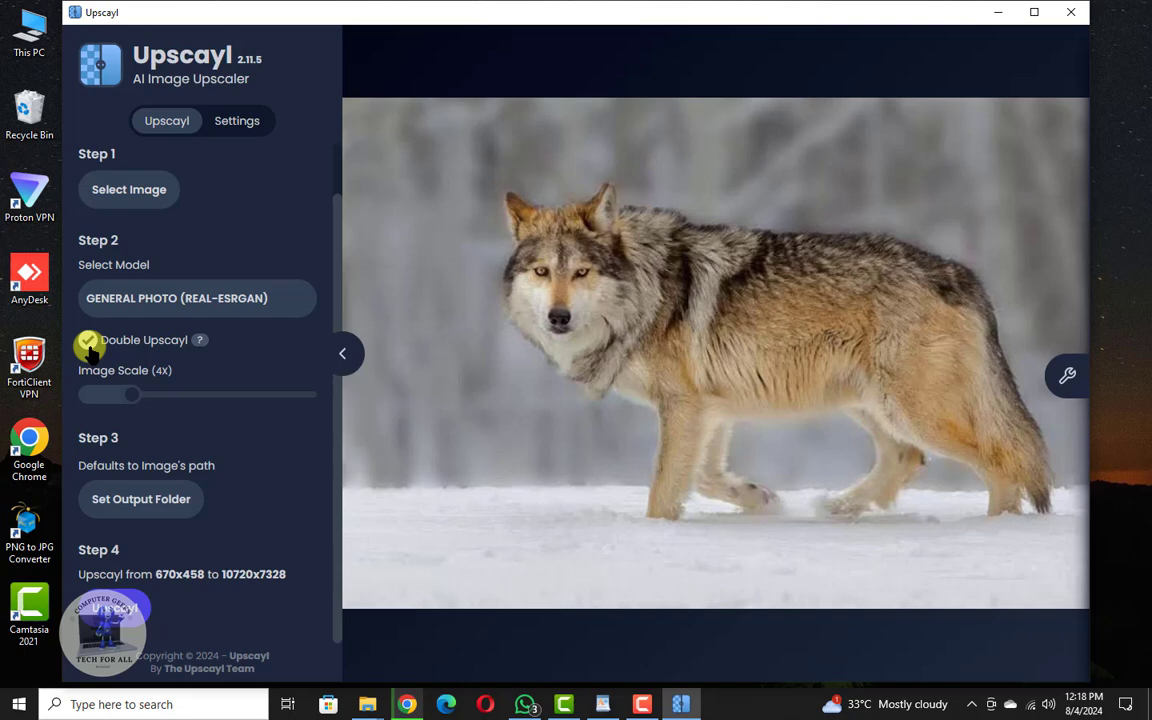
{"action": "left_click", "coordinate": [89, 343]}
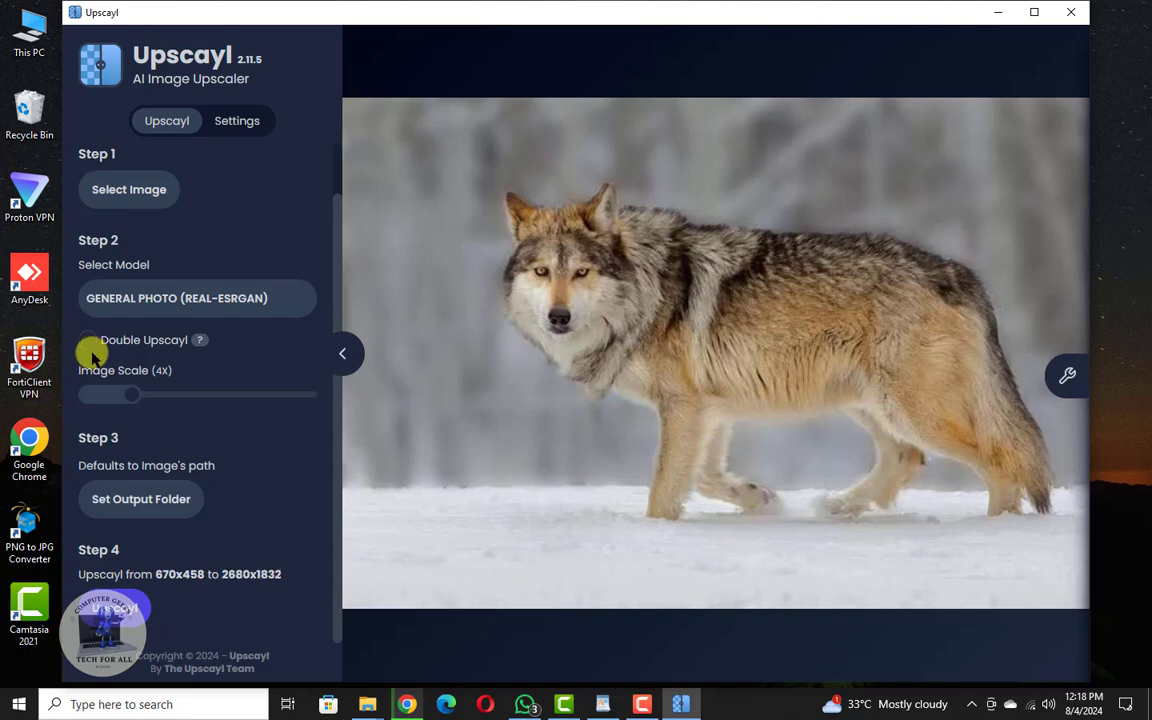
{"action": "mouse_move", "coordinate": [129, 400]}
{"action": "left_mouse_down"}
{"action": "mouse_move", "coordinate": [114, 395]}
{"action": "mouse_move", "coordinate": [158, 403]}
{"action": "mouse_move", "coordinate": [183, 393]}
{"action": "mouse_move", "coordinate": [133, 396]}
{"action": "left_mouse_up"}
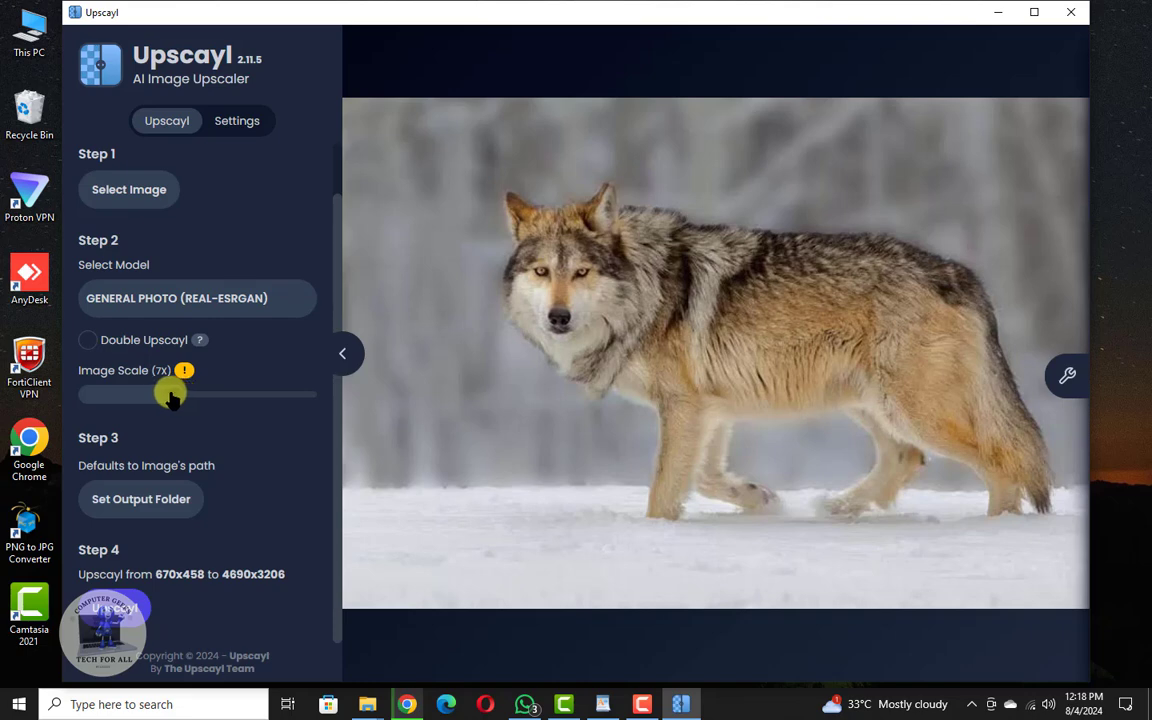
Step: Drag the Image Scale slider back to 4X for a 2680x1832 output
{"action": "left_click_drag", "start_coordinate": [172, 398], "coordinate": [150, 400]}
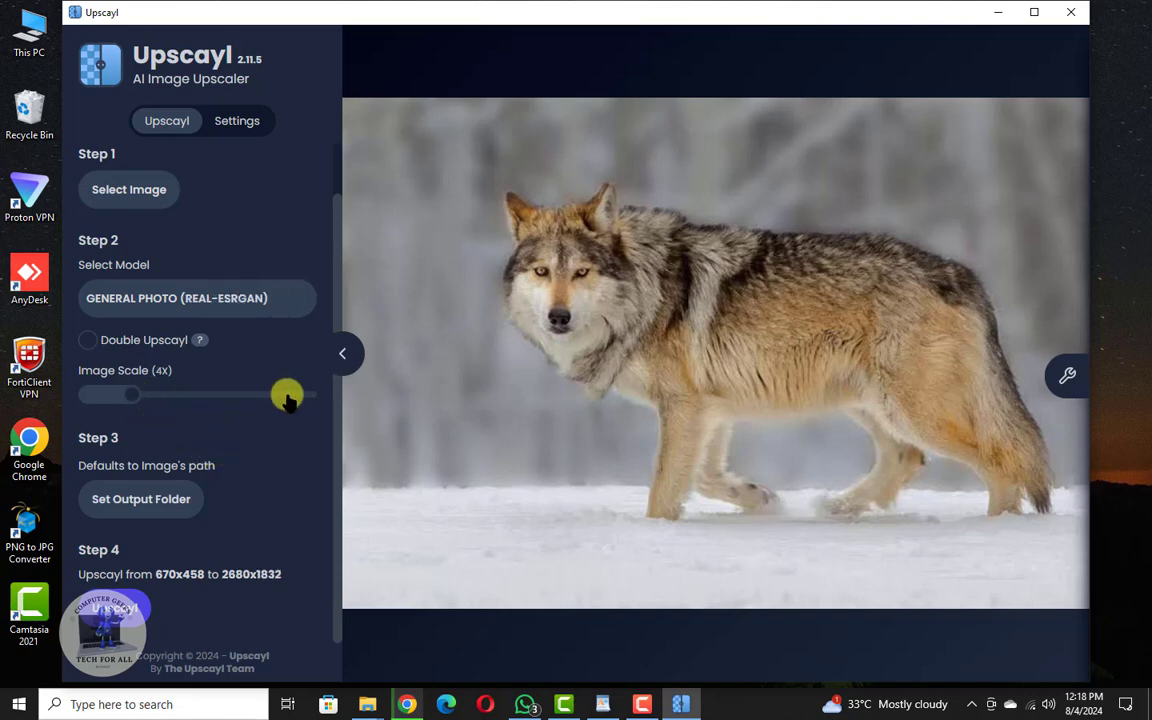
{"action": "mouse_move", "coordinate": [141, 499]}
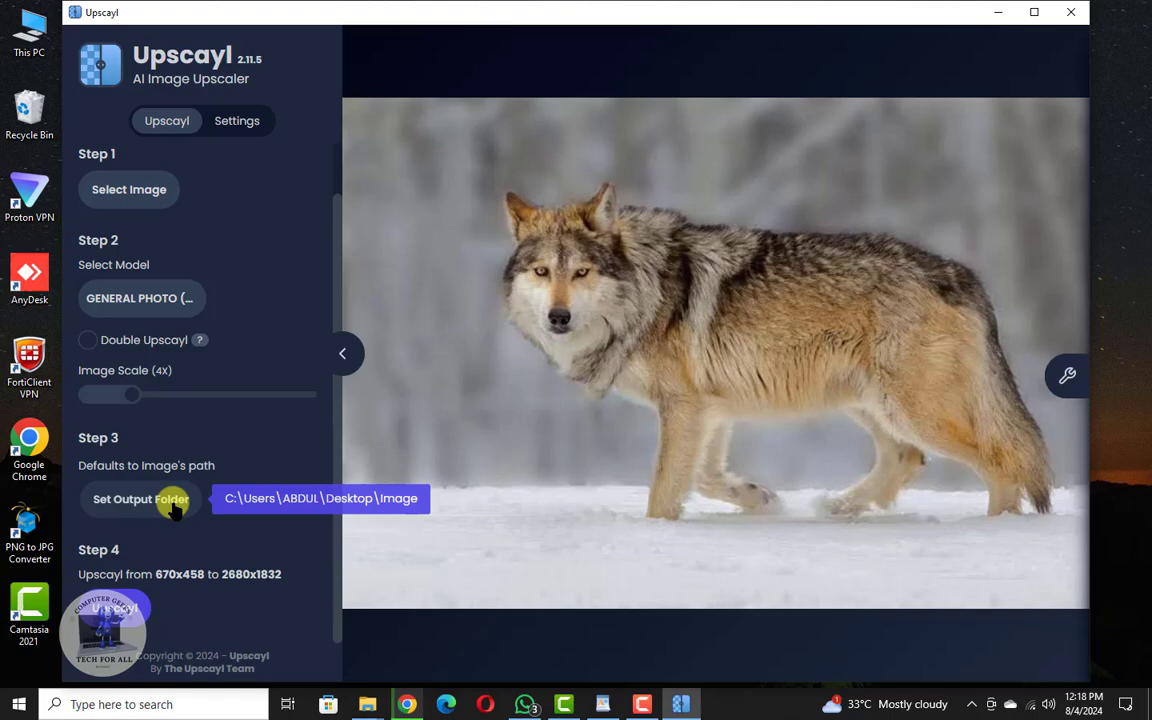
Step: Change Upscayl's output folder from the Image folder to Desktop
{"action": "left_click", "coordinate": [172, 503]}
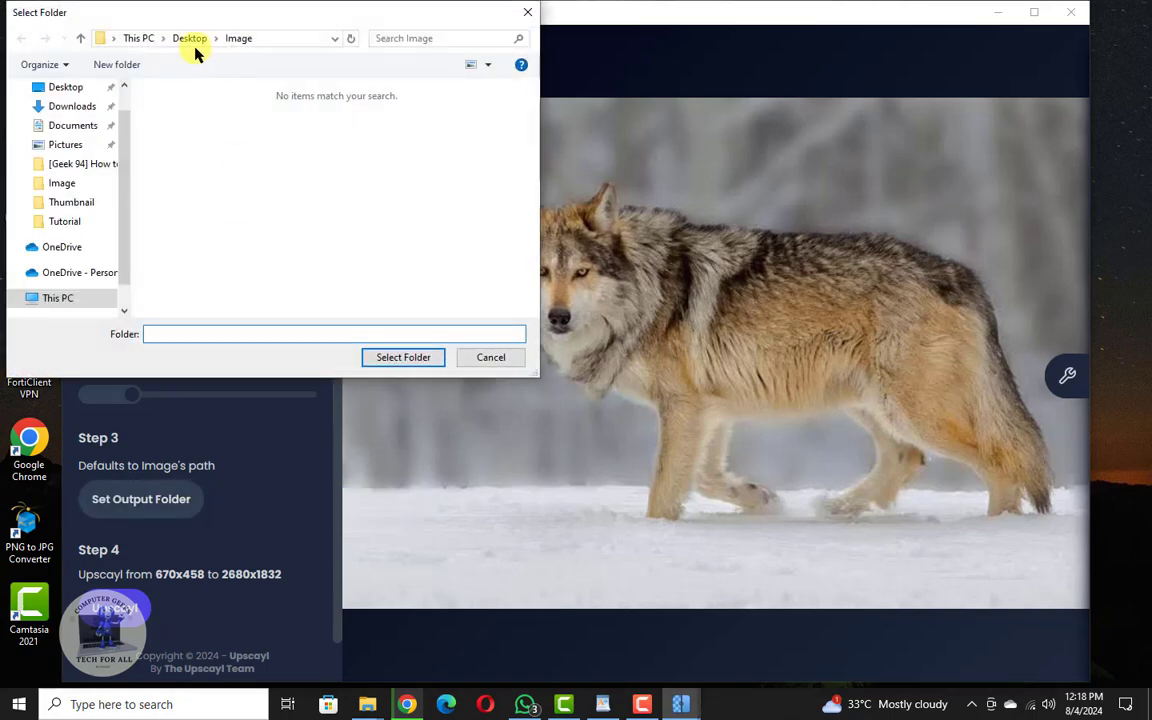
{"action": "left_click", "coordinate": [189, 42]}
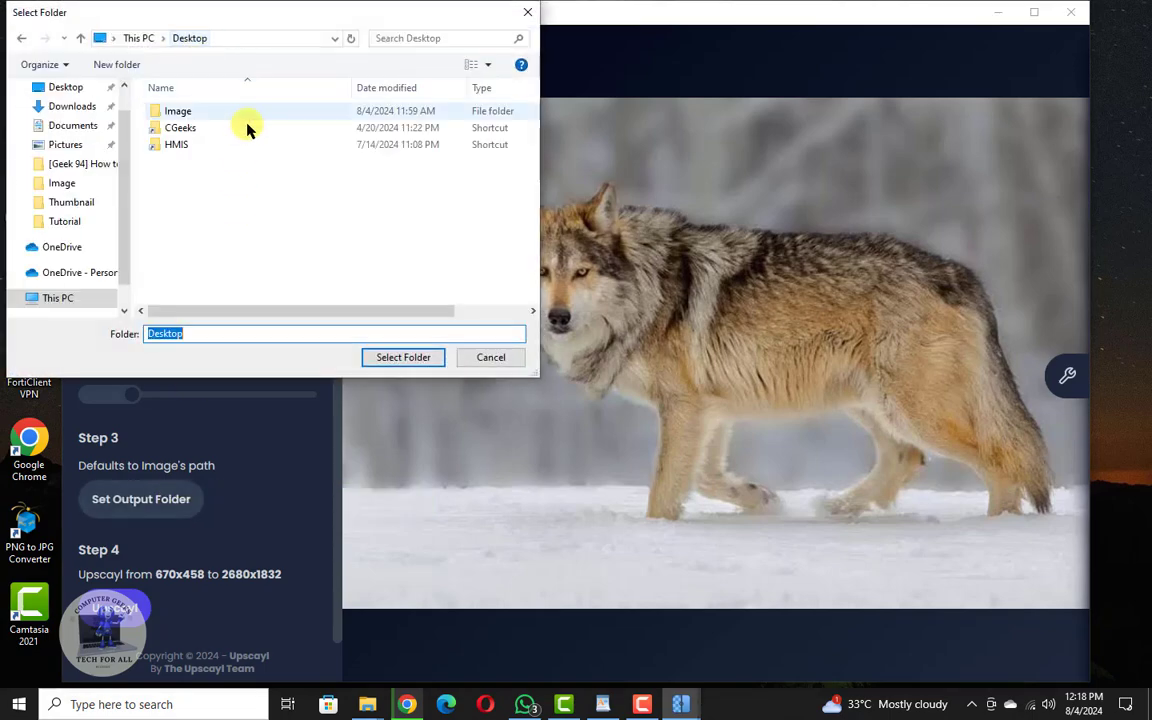
{"action": "left_click", "coordinate": [403, 357]}
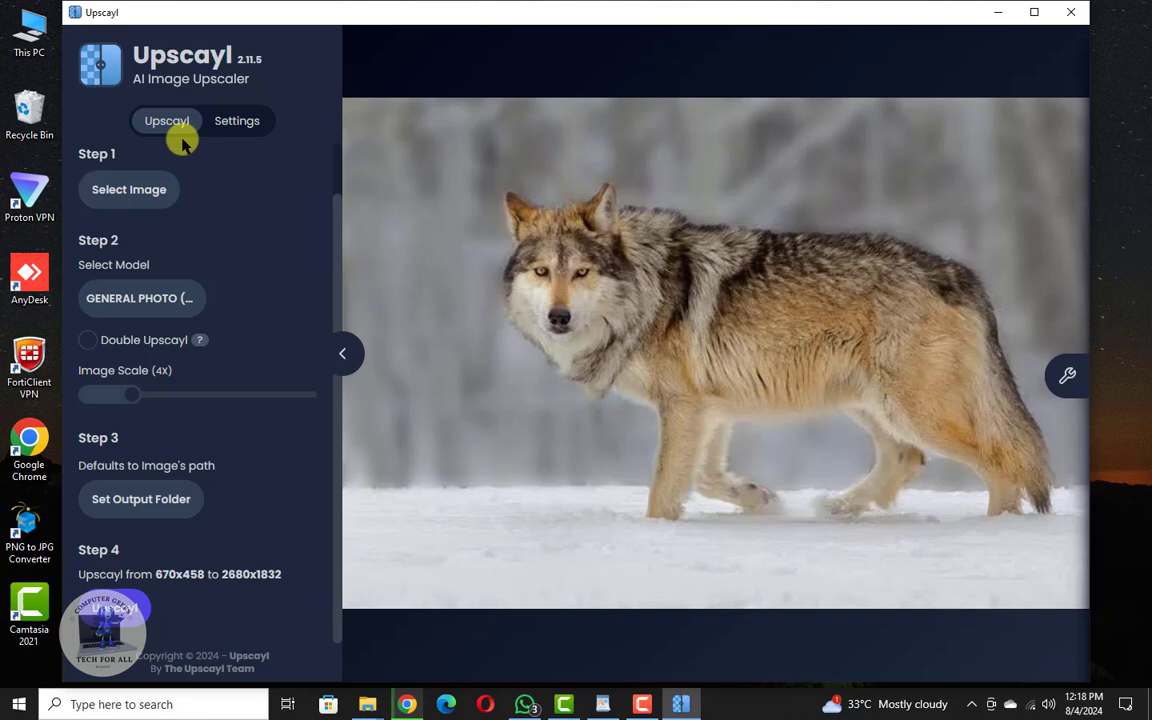
Step: Open Upscayl's Settings and scroll through the options, leaving JPG as the save format
{"action": "left_click", "coordinate": [238, 122]}
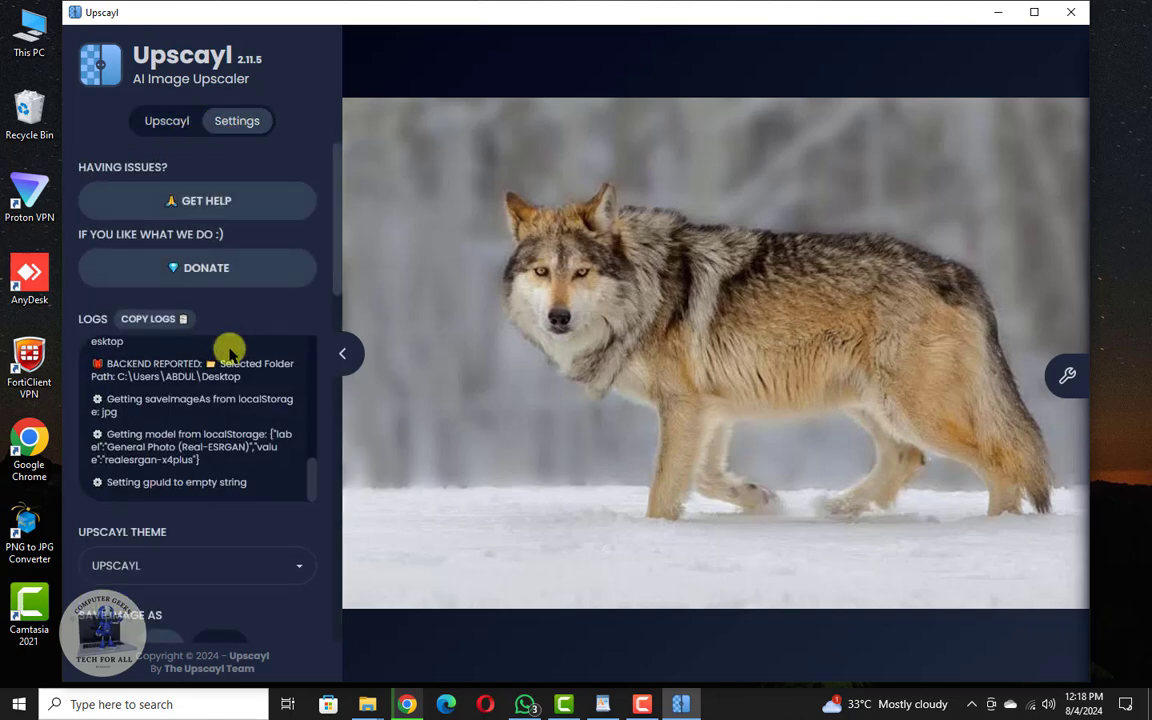
{"action": "scroll", "coordinate": [229, 352], "scroll_direction": "down", "scroll_amount": 4}
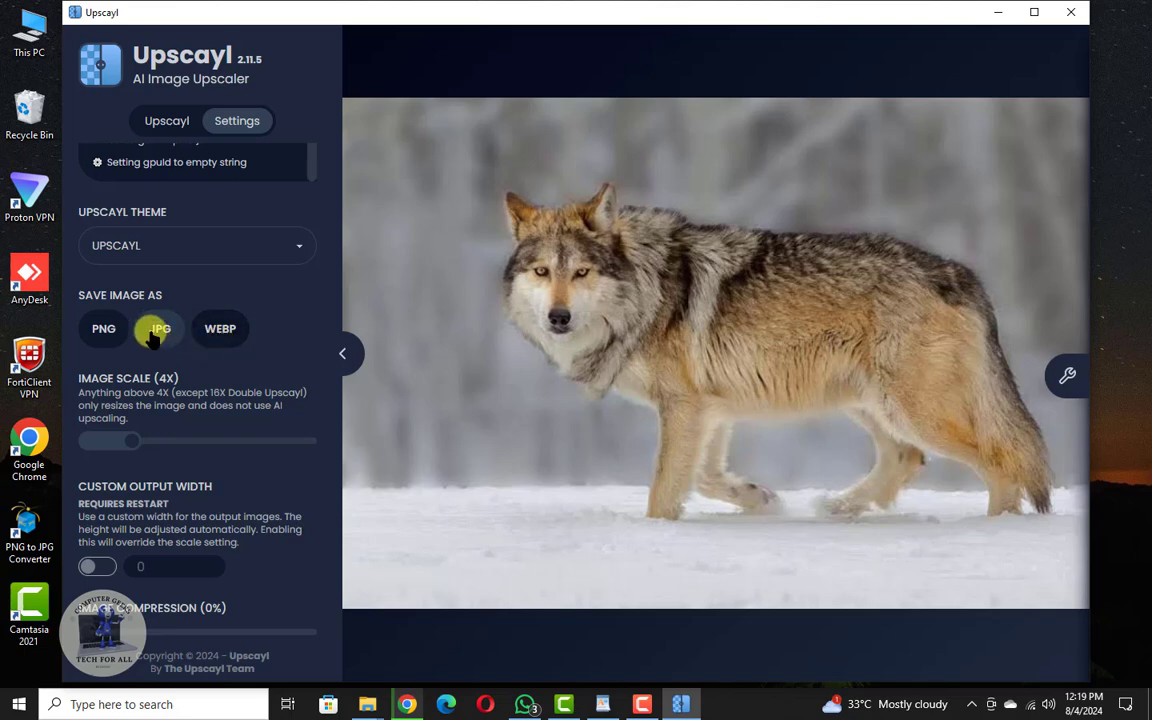
{"action": "scroll", "coordinate": [145, 420], "scroll_direction": "down", "scroll_amount": 1}
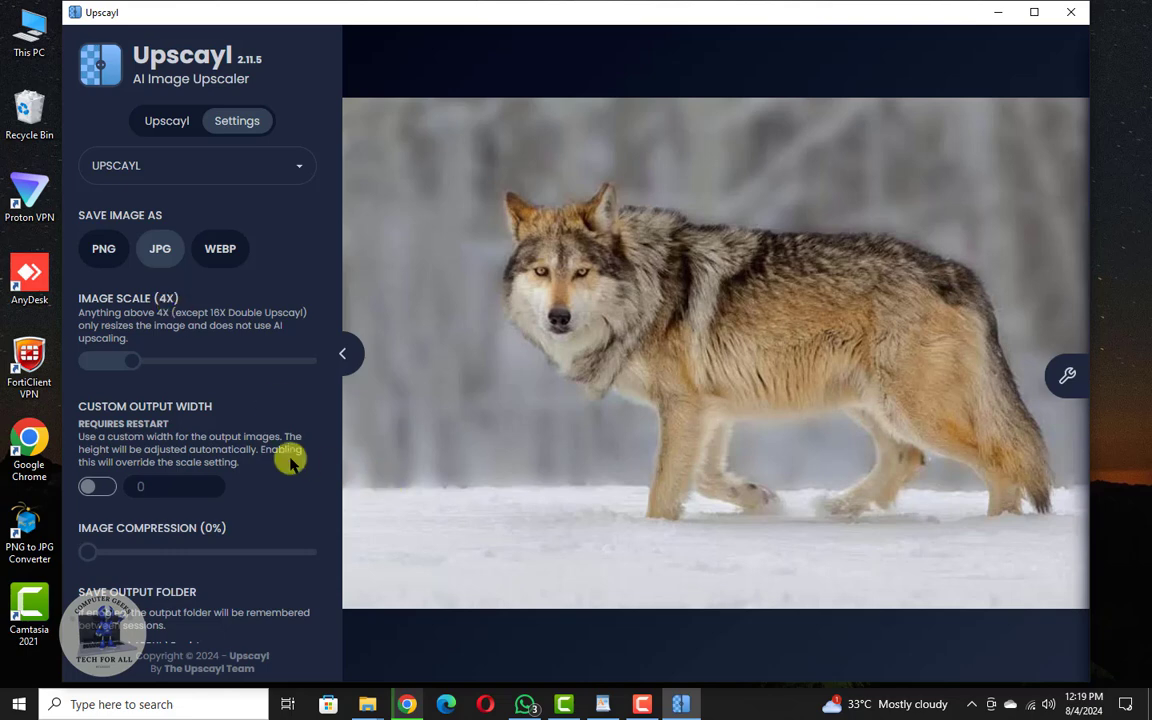
{"action": "scroll", "coordinate": [288, 458], "scroll_direction": "down", "scroll_amount": 1}
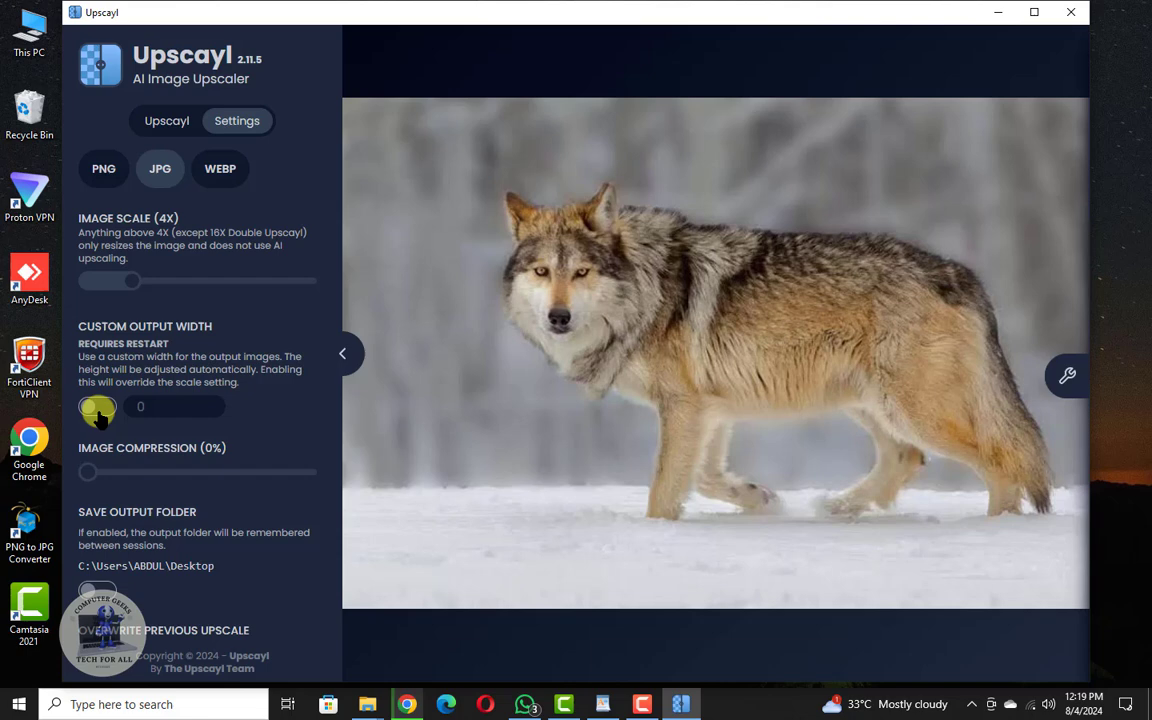
Step: Try Custom Output Width, leave it off, and review the remaining settings
{"action": "left_click", "coordinate": [97, 408]}
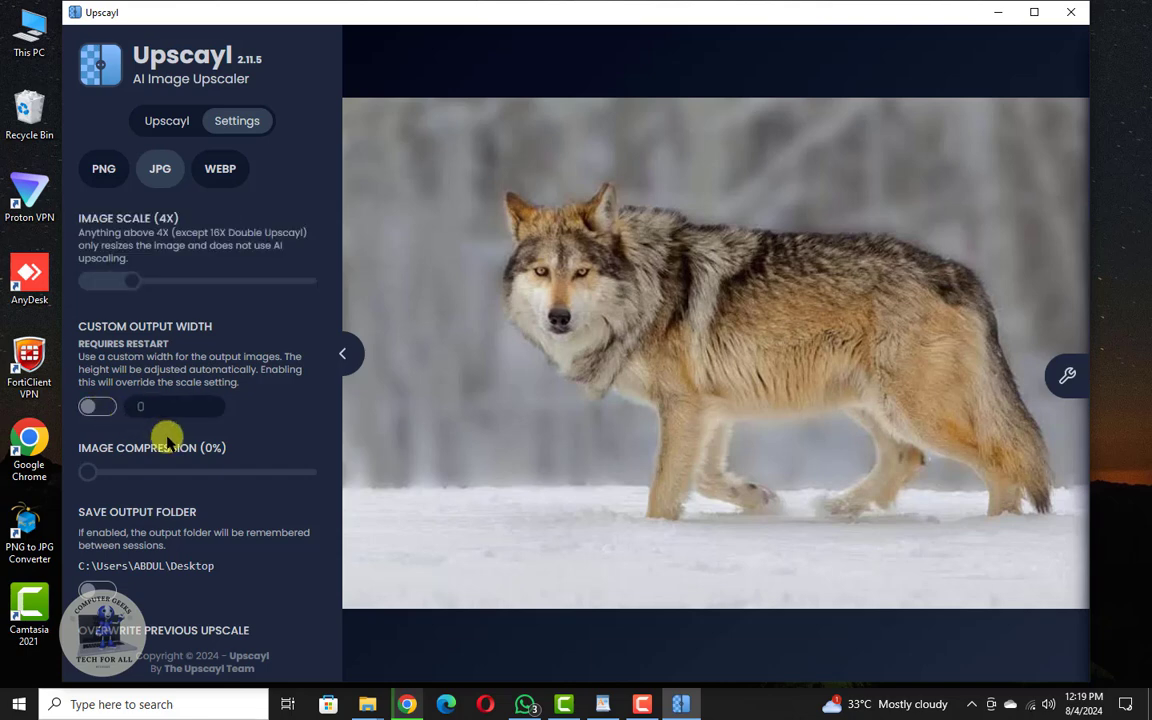
{"action": "scroll", "coordinate": [190, 450], "scroll_direction": "down", "scroll_amount": 2}
{"action": "scroll", "coordinate": [200, 456], "scroll_direction": "down", "scroll_amount": 1}
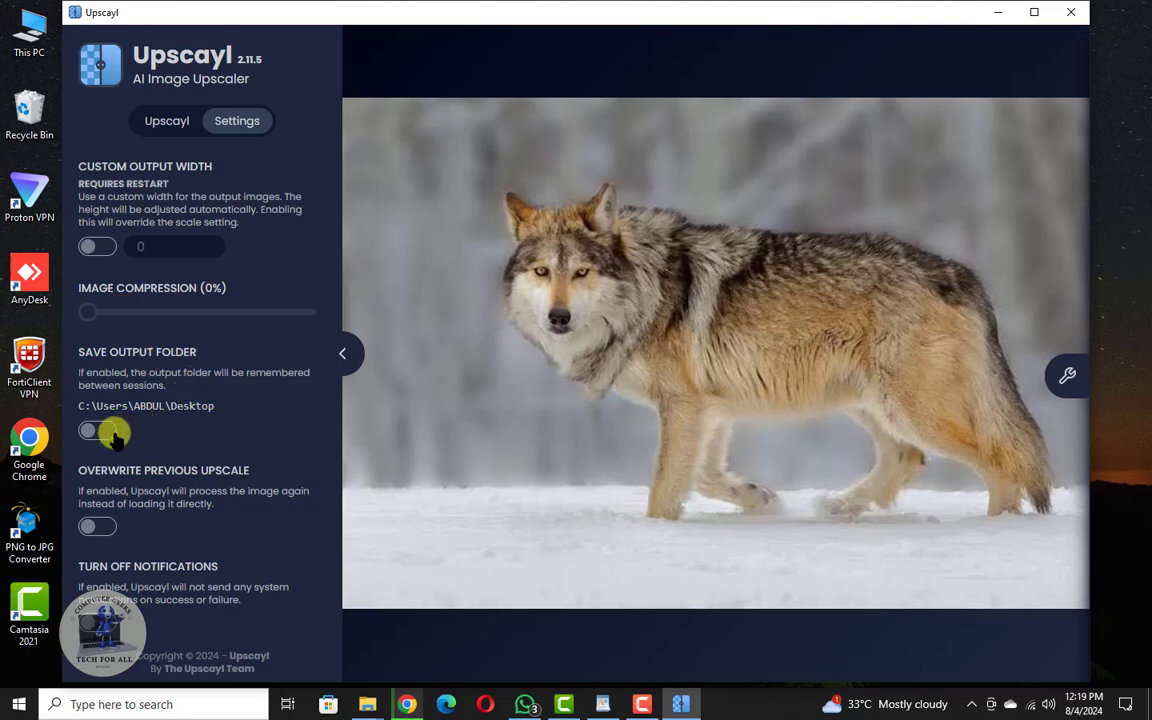
{"action": "scroll", "coordinate": [210, 500], "scroll_direction": "down", "scroll_amount": 1}
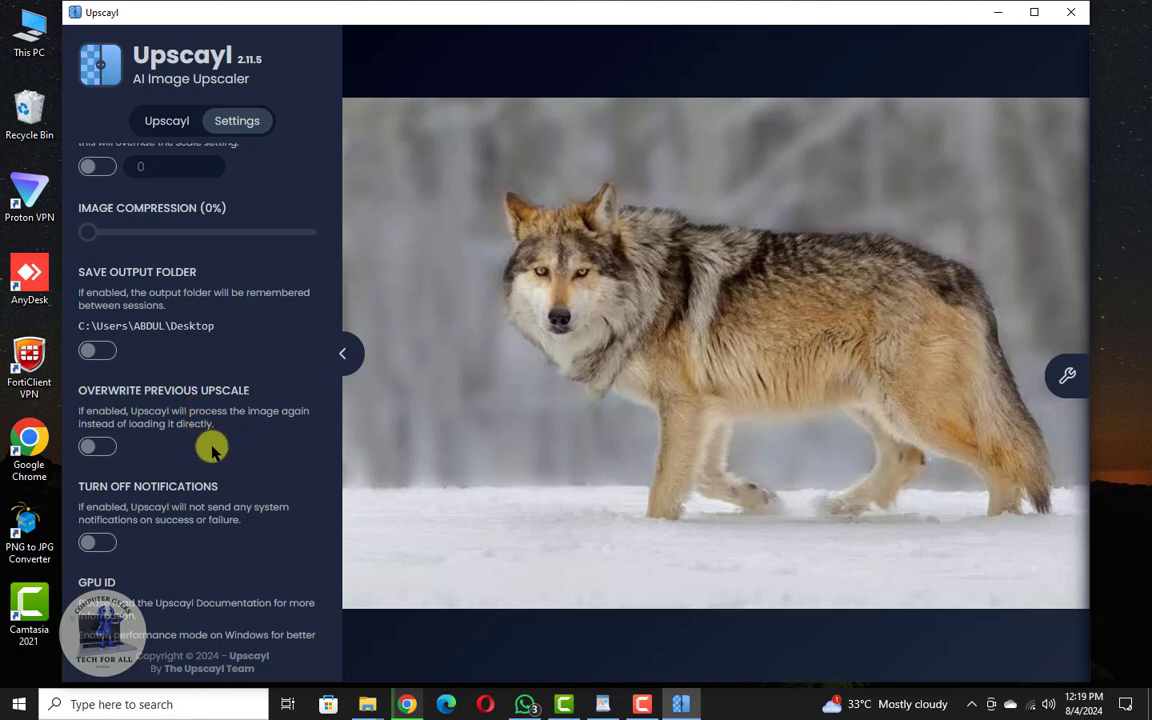
{"action": "scroll", "coordinate": [215, 455], "scroll_direction": "down", "scroll_amount": 2}
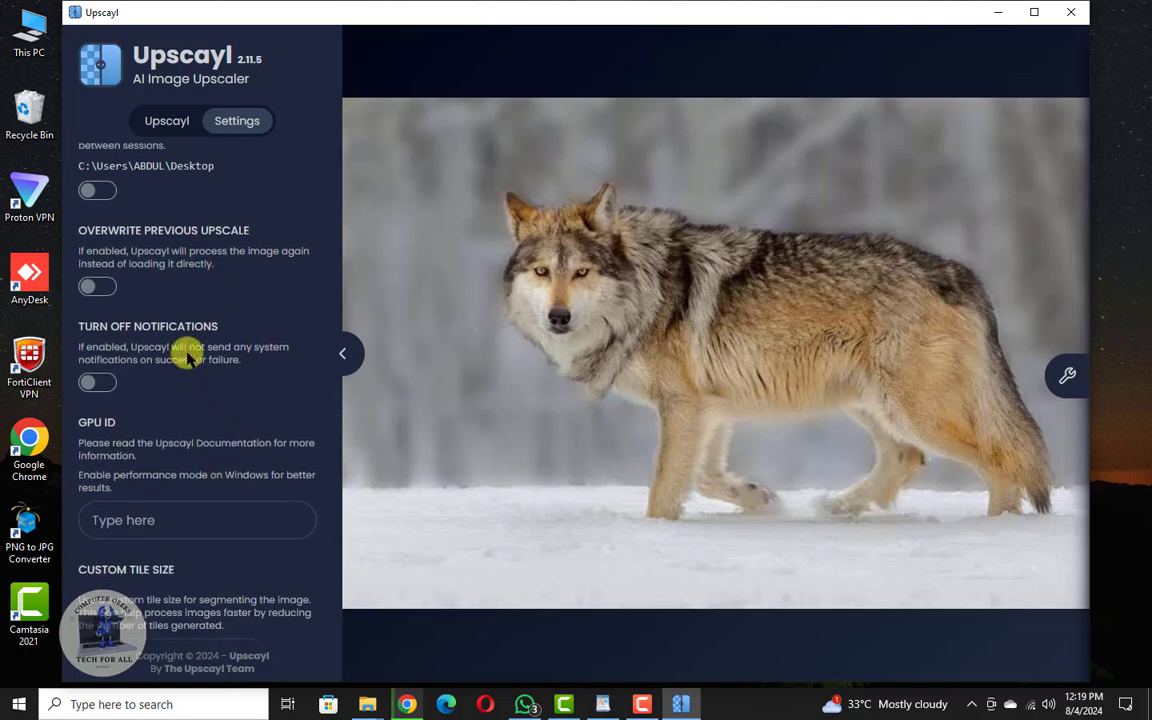
{"action": "scroll", "coordinate": [218, 465], "scroll_direction": "down", "scroll_amount": 1}
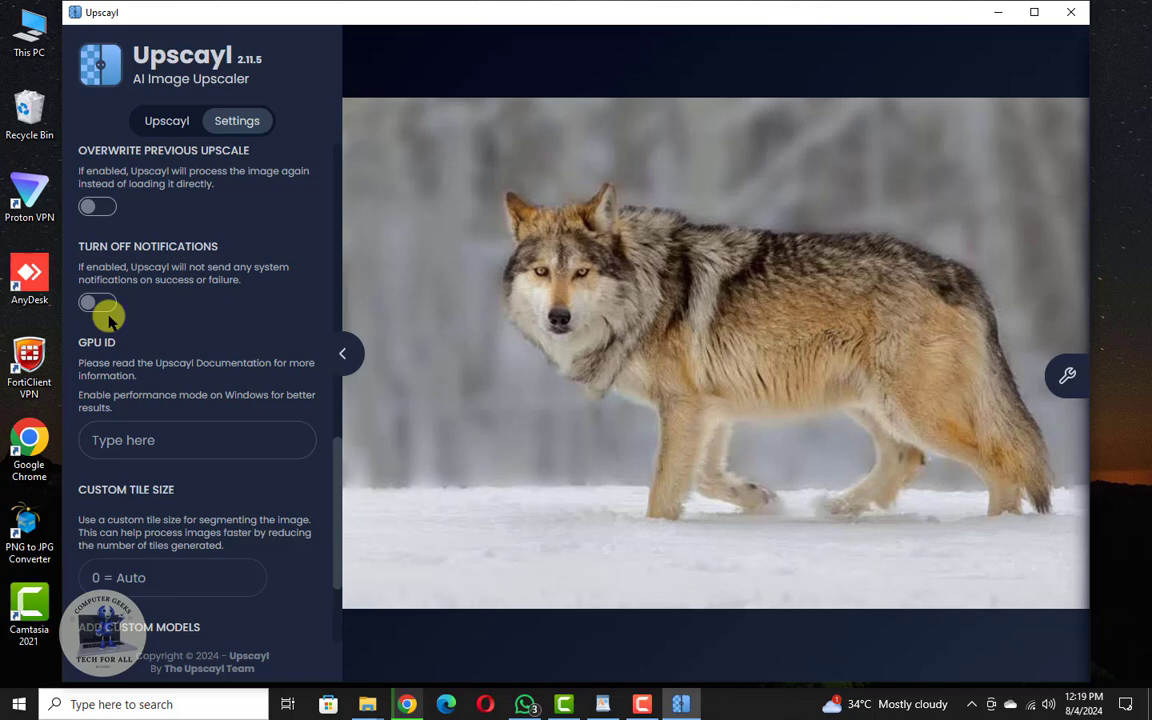
{"action": "scroll", "coordinate": [184, 450], "scroll_direction": "down", "scroll_amount": 1}
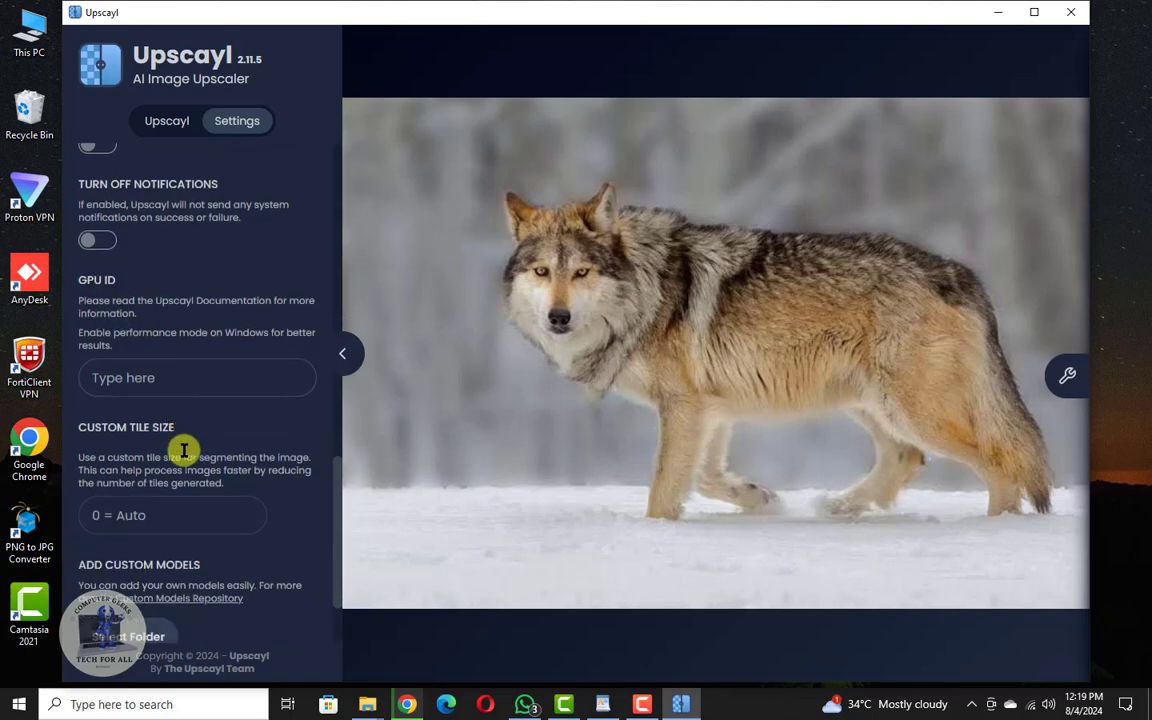
{"action": "scroll", "coordinate": [184, 450], "scroll_direction": "down", "scroll_amount": 1}
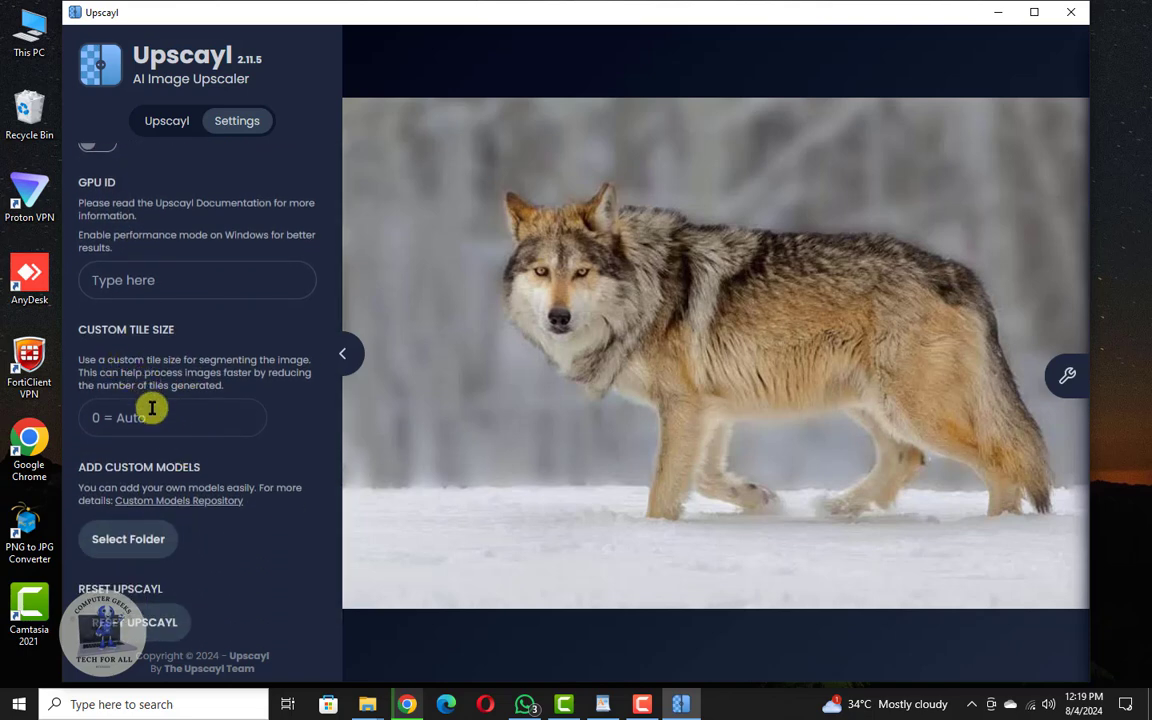
{"action": "scroll", "coordinate": [155, 432], "scroll_direction": "down", "scroll_amount": 1}
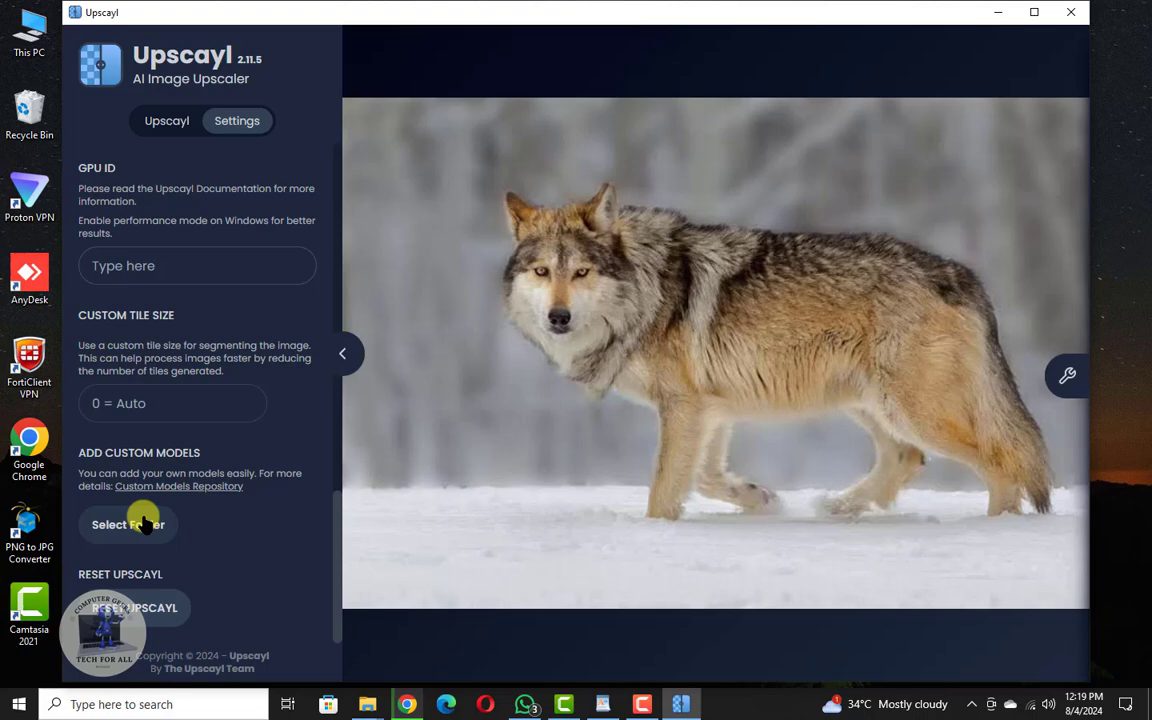
{"action": "scroll", "coordinate": [239, 490], "scroll_direction": "up", "scroll_amount": 3}
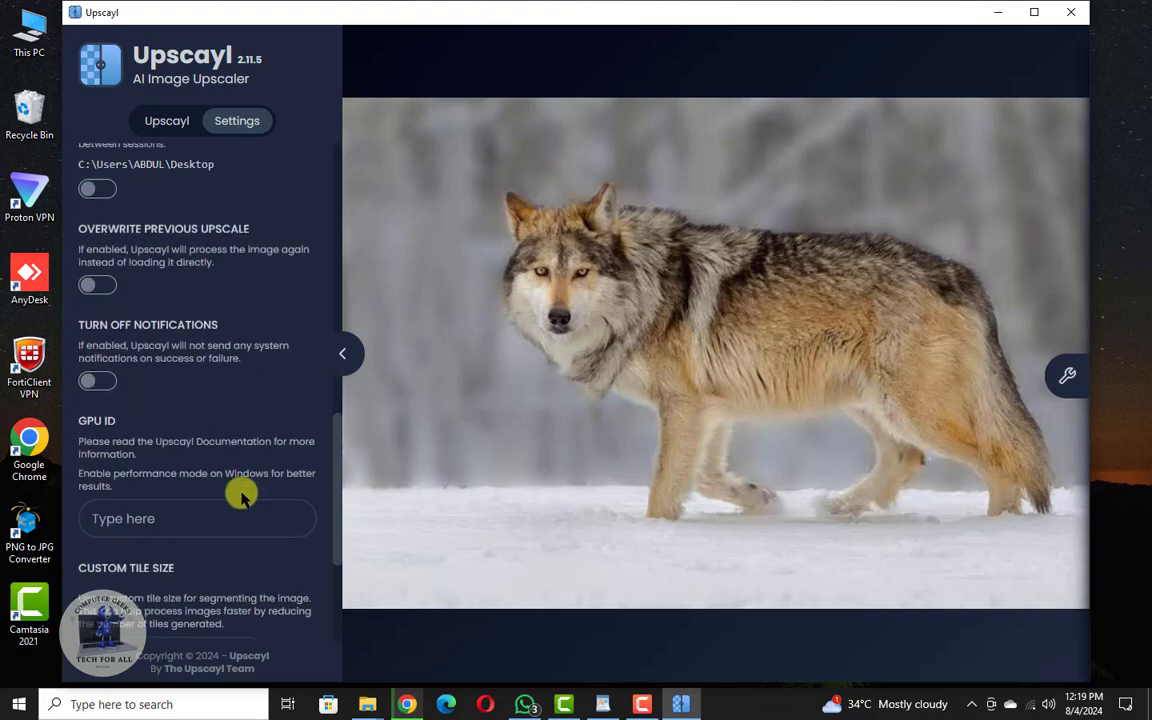
{"action": "scroll", "coordinate": [231, 250], "scroll_direction": "up", "scroll_amount": 5}
Step: Go back to Upscayl Steps 1–4, still set to upscale 670x458 to 2680x1832
{"action": "left_click", "coordinate": [172, 119]}
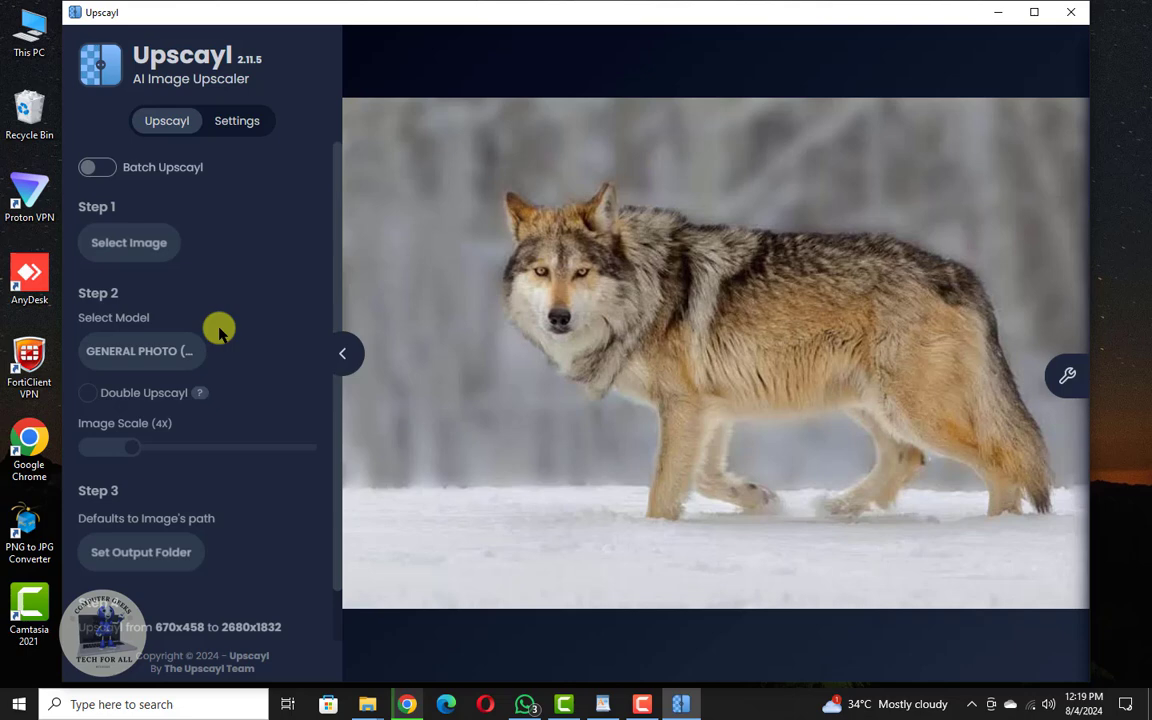
{"action": "scroll", "coordinate": [230, 400], "scroll_direction": "down", "scroll_amount": 2}
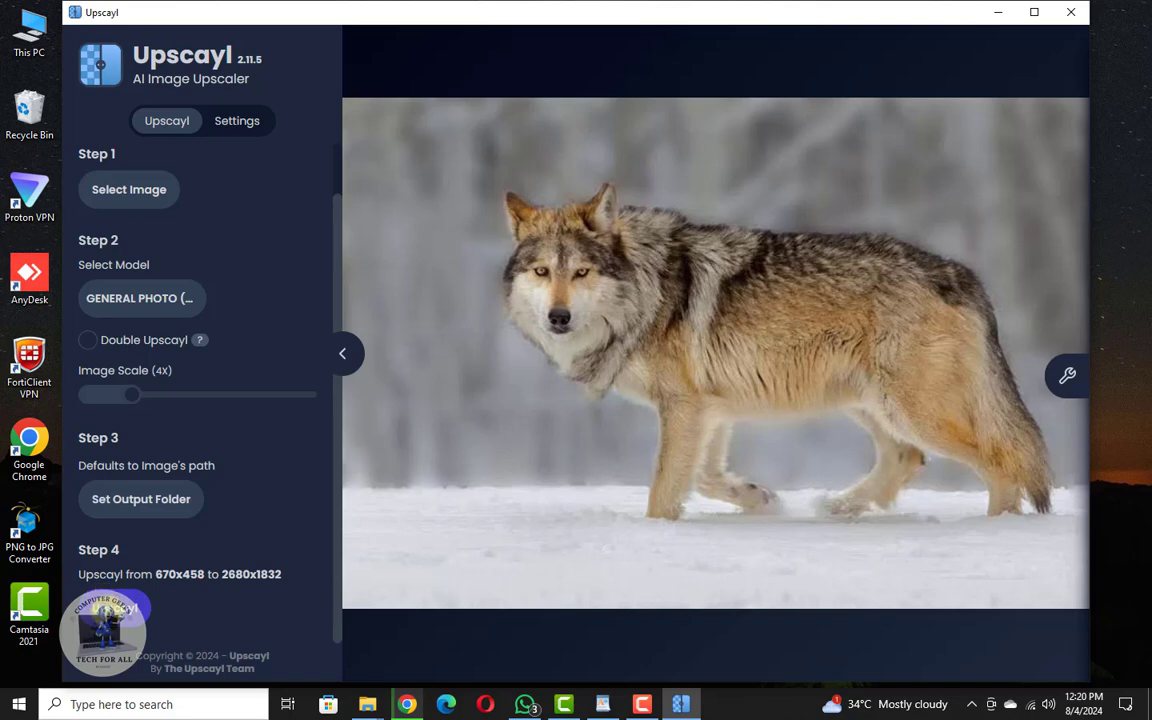
Step: Run the 4x upscale of the wolf photo and wait for the comparison view
{"action": "left_click", "coordinate": [118, 608]}
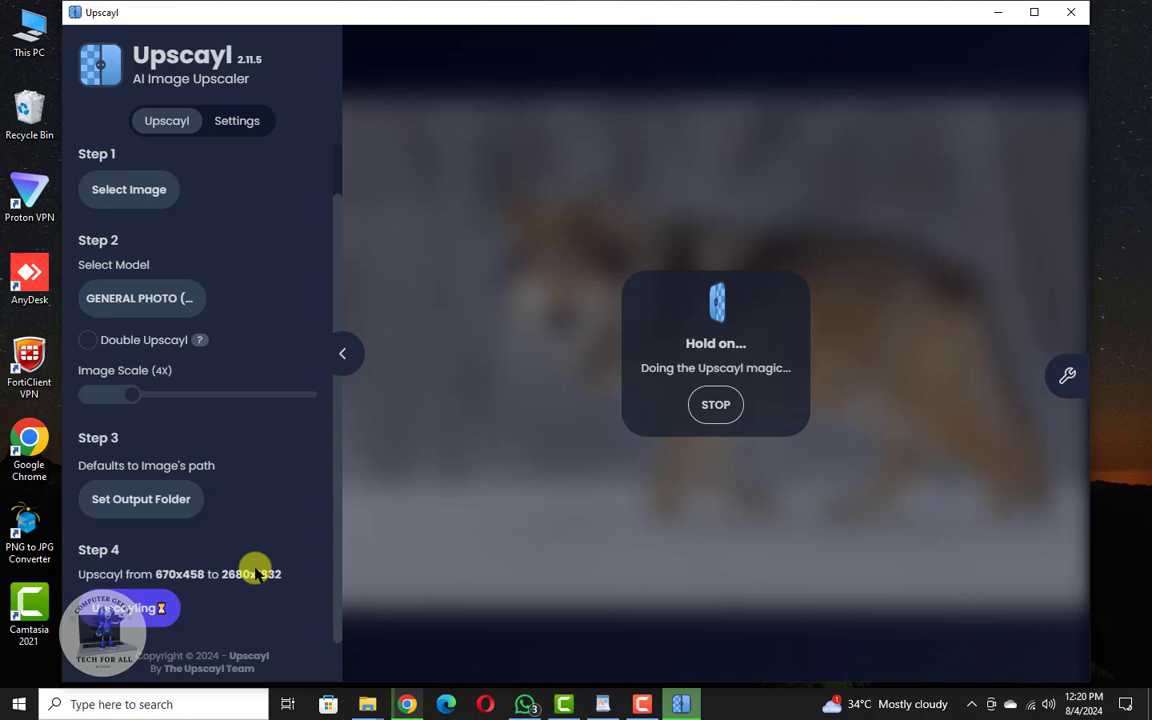
{"action": "left_click", "coordinate": [712, 412]}
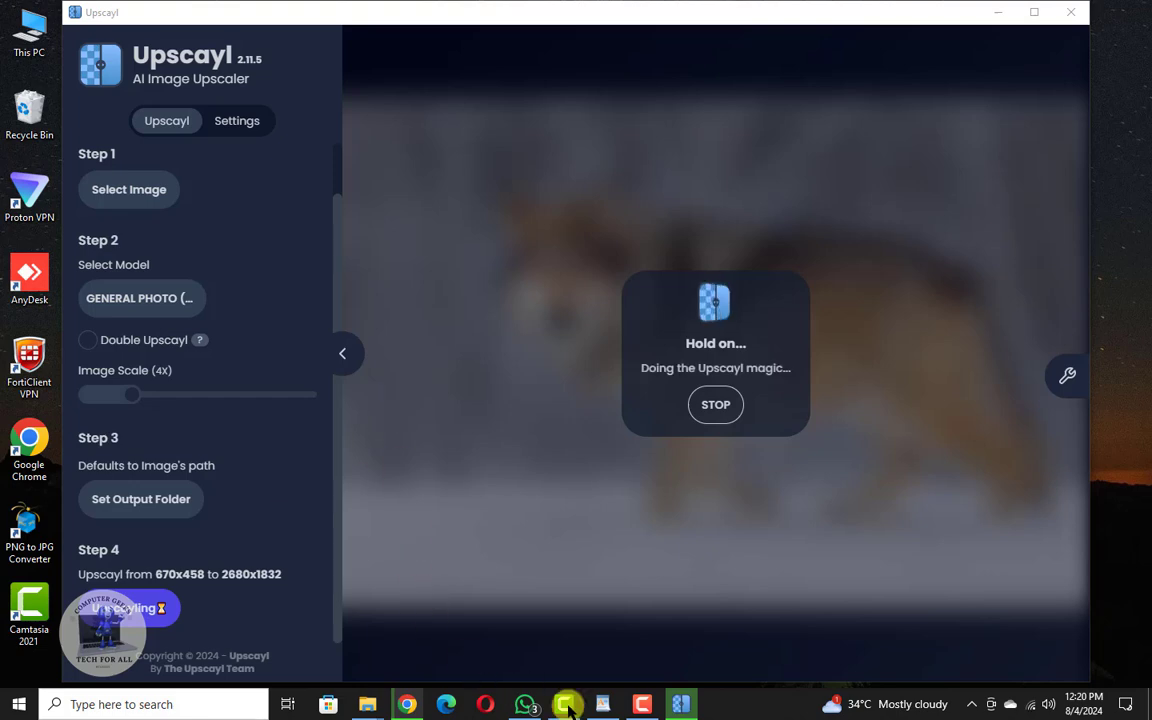
{"action": "left_click", "coordinate": [645, 707]}
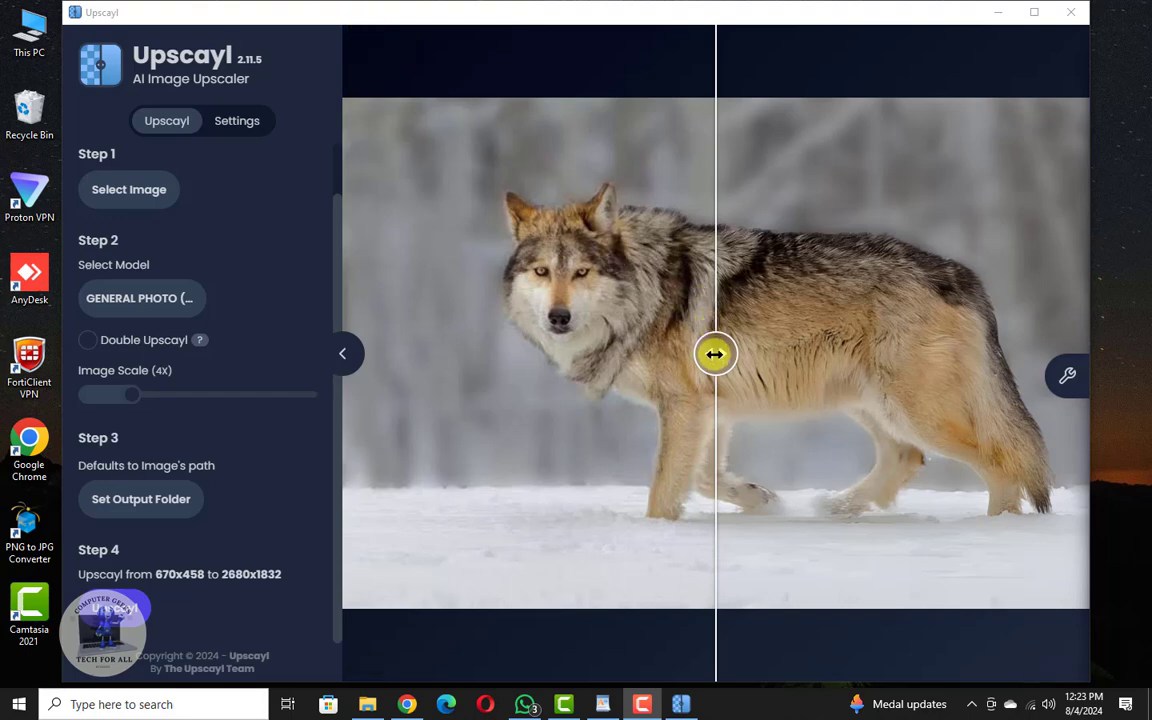
Step: Slide the divider to compare original and upscaled wolf, then minimize Upscayl
{"action": "mouse_move", "coordinate": [714, 353]}
{"action": "left_mouse_down"}
{"action": "mouse_move", "coordinate": [510, 391]}
{"action": "mouse_move", "coordinate": [585, 369]}
{"action": "mouse_move", "coordinate": [700, 365]}
{"action": "mouse_move", "coordinate": [893, 400]}
{"action": "mouse_move", "coordinate": [720, 404]}
{"action": "left_mouse_up"}
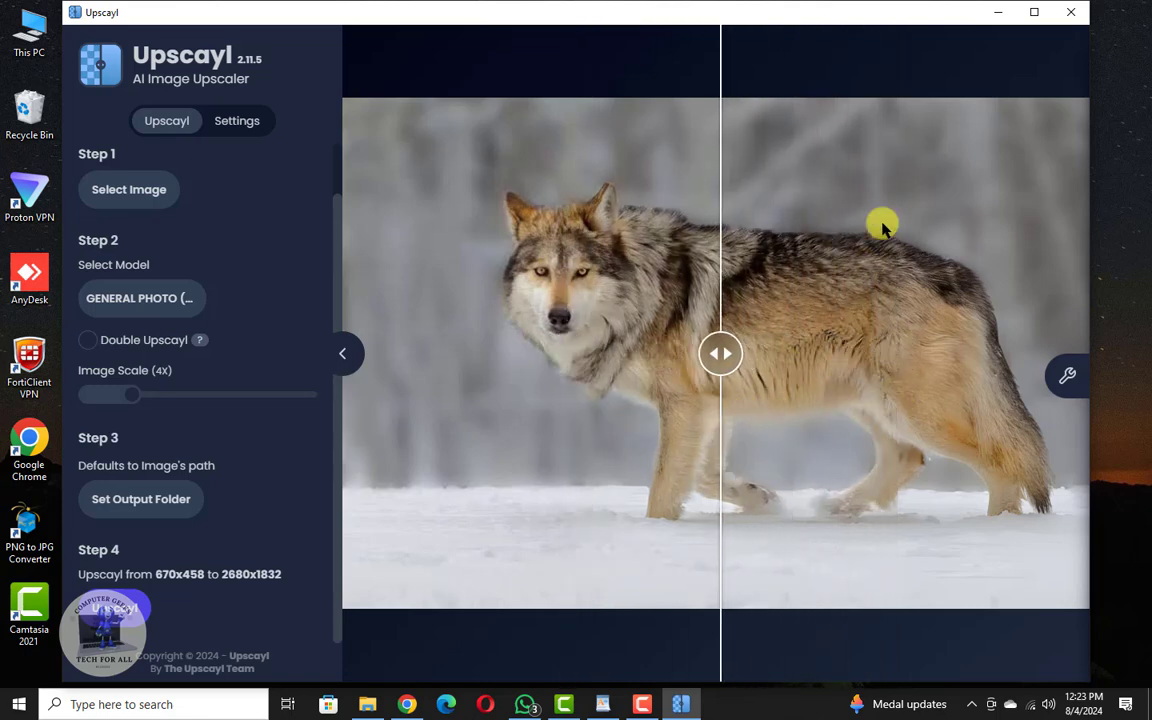
{"action": "left_click", "coordinate": [1004, 11]}
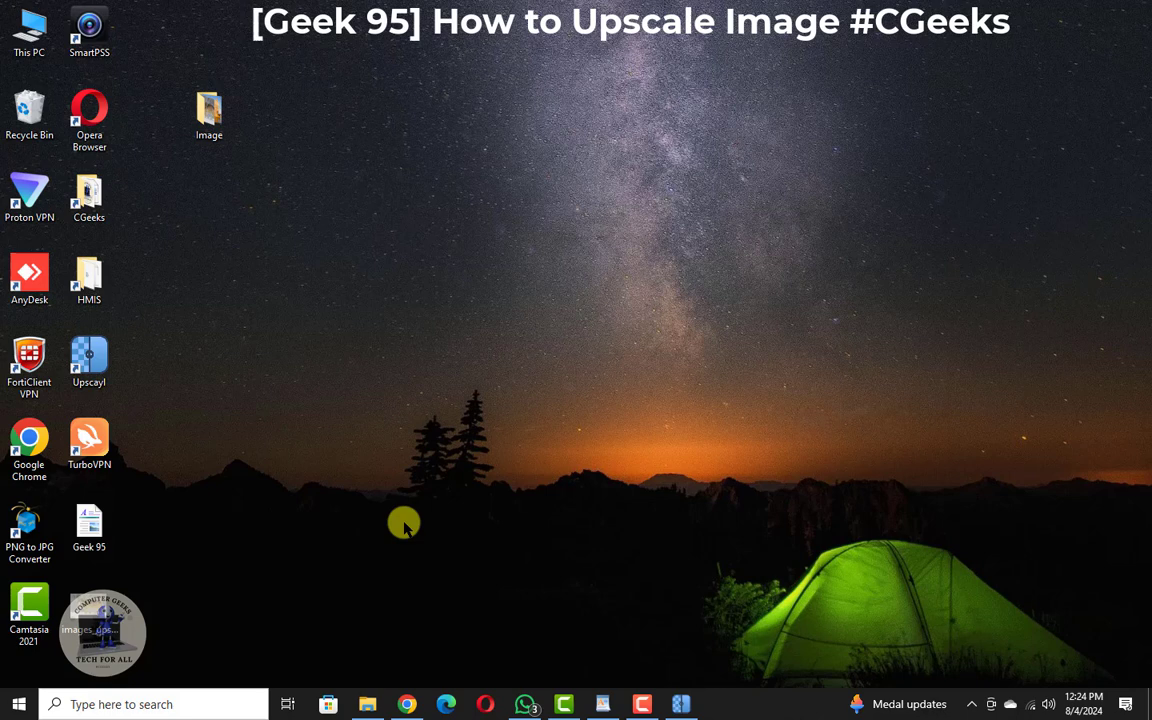
Step: Move the images_upscayl_4x_realesrgan-x4plus icon to the middle of the desktop
{"action": "left_click_drag", "start_coordinate": [89, 610], "coordinate": [449, 450]}
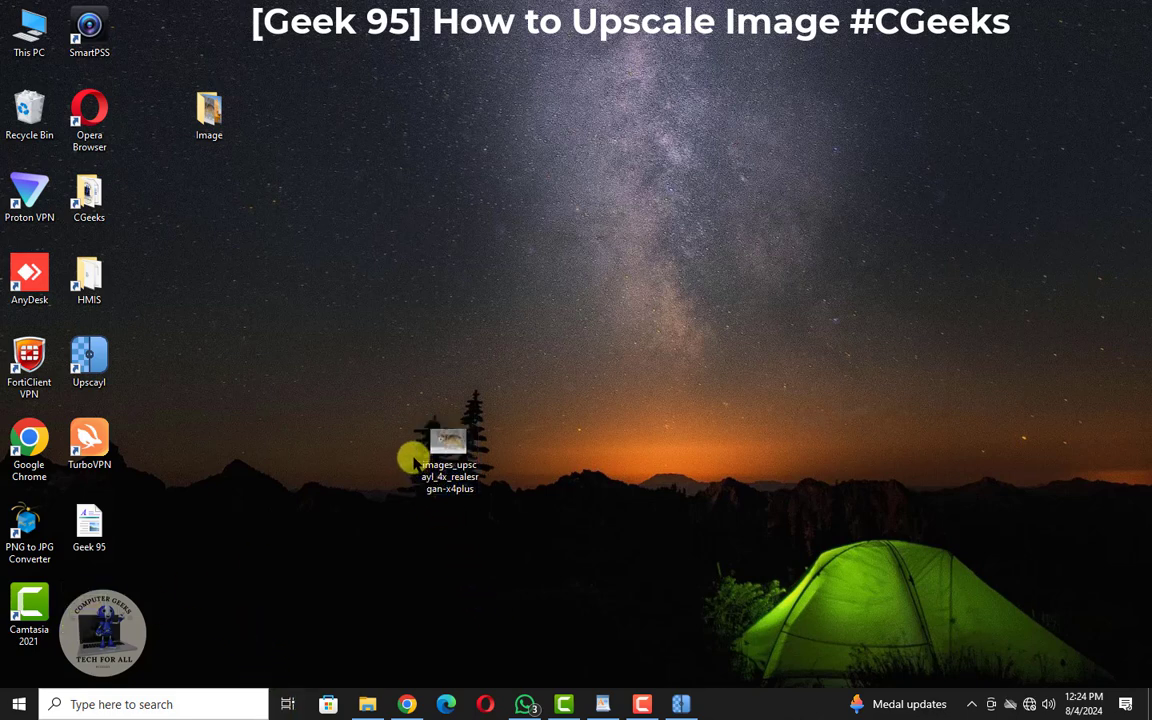
{"action": "mouse_move", "coordinate": [449, 454]}
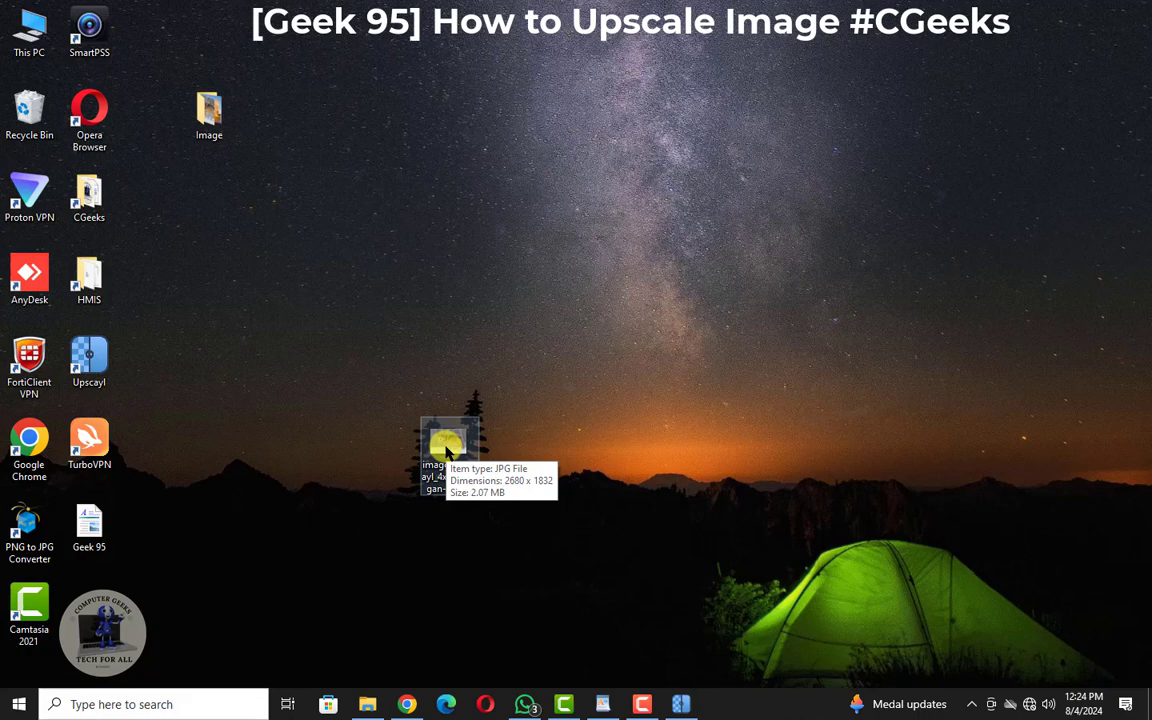
Step: Open the upscaled wolf JPG in Photos and zoom into the face, then back out
{"action": "double_click", "coordinate": [450, 445]}
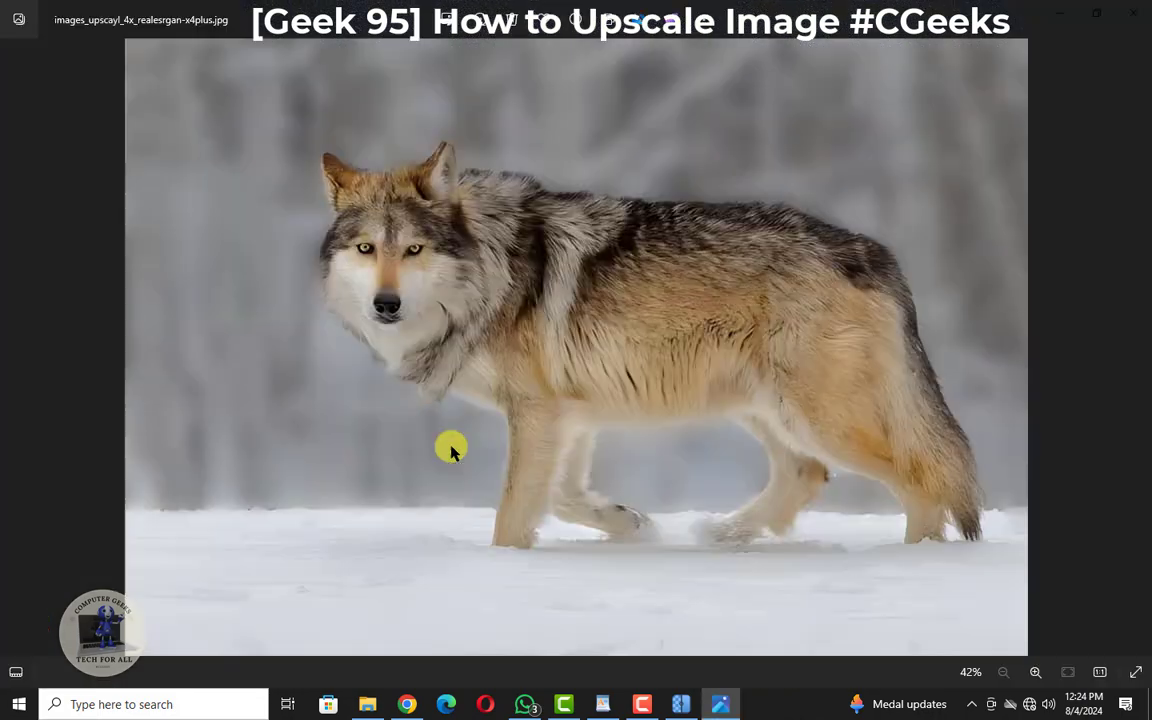
{"action": "scroll", "coordinate": [450, 440], "scroll_direction": "up", "scroll_amount": 1}
{"action": "scroll", "coordinate": [257, 329], "scroll_direction": "up", "scroll_amount": 3}
{"action": "scroll", "coordinate": [332, 597], "scroll_direction": "up", "scroll_amount": 2}
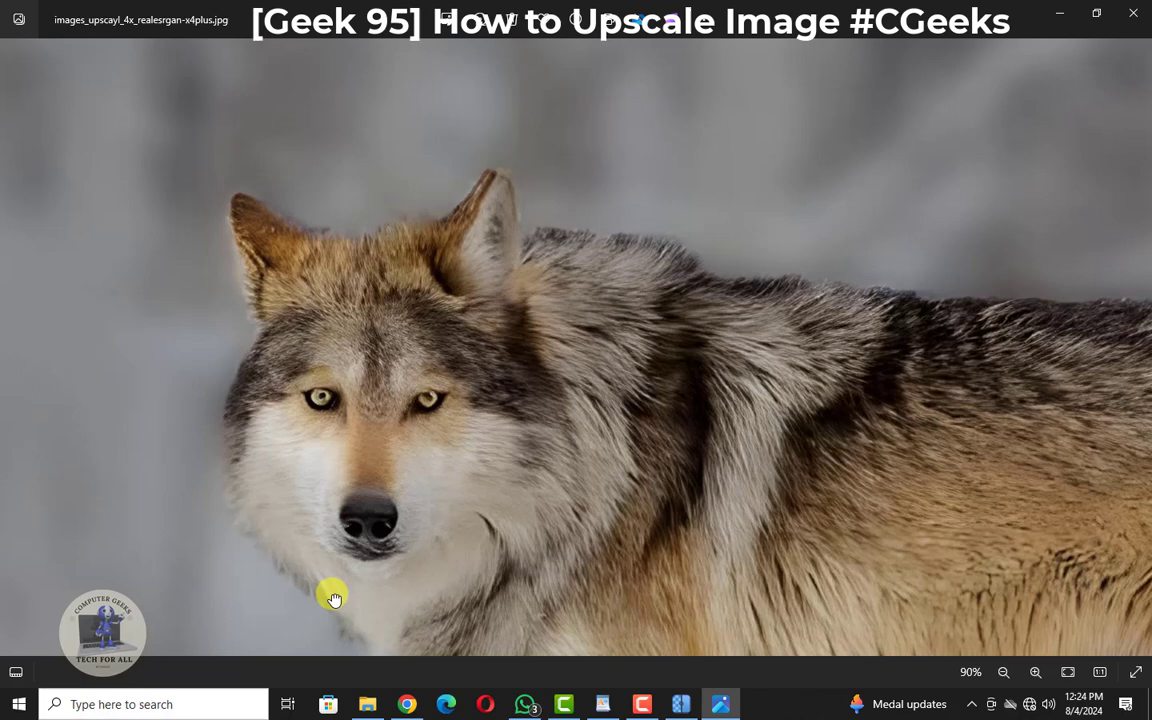
{"action": "scroll", "coordinate": [324, 498], "scroll_direction": "up", "scroll_amount": 3}
{"action": "scroll", "coordinate": [322, 497], "scroll_direction": "down", "scroll_amount": 2}
{"action": "scroll", "coordinate": [322, 497], "scroll_direction": "down", "scroll_amount": 2}
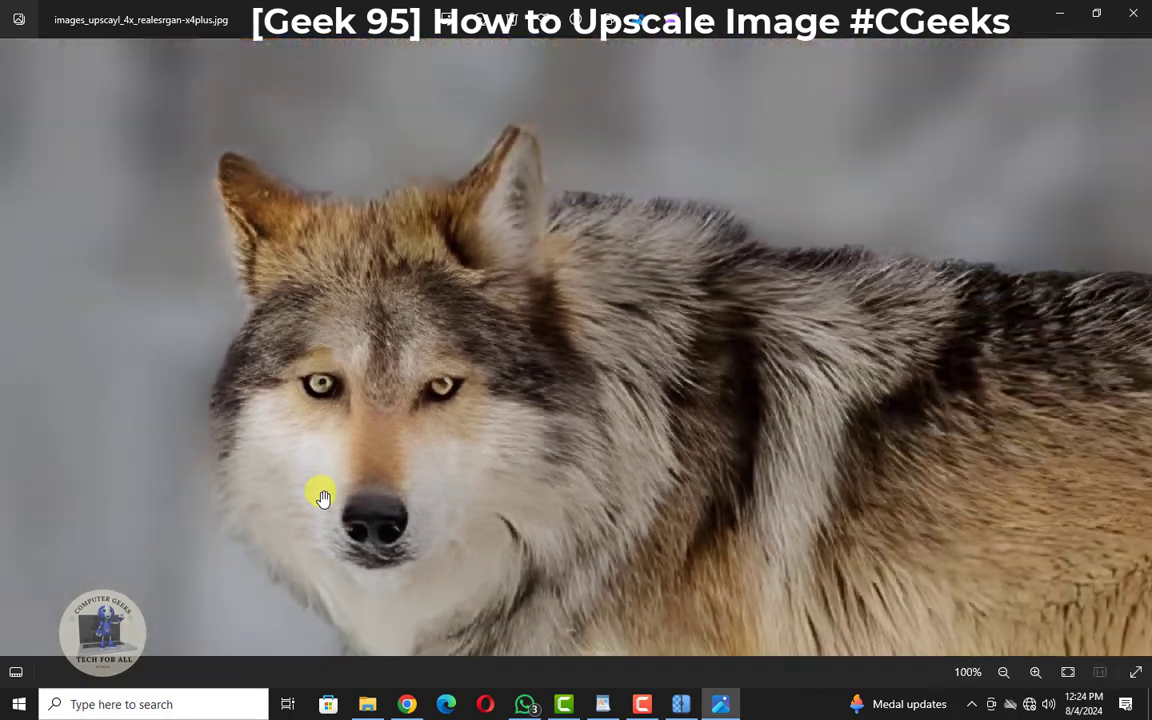
{"action": "scroll", "coordinate": [322, 497], "scroll_direction": "down", "scroll_amount": 3}
{"action": "scroll", "coordinate": [322, 497], "scroll_direction": "down", "scroll_amount": 1}
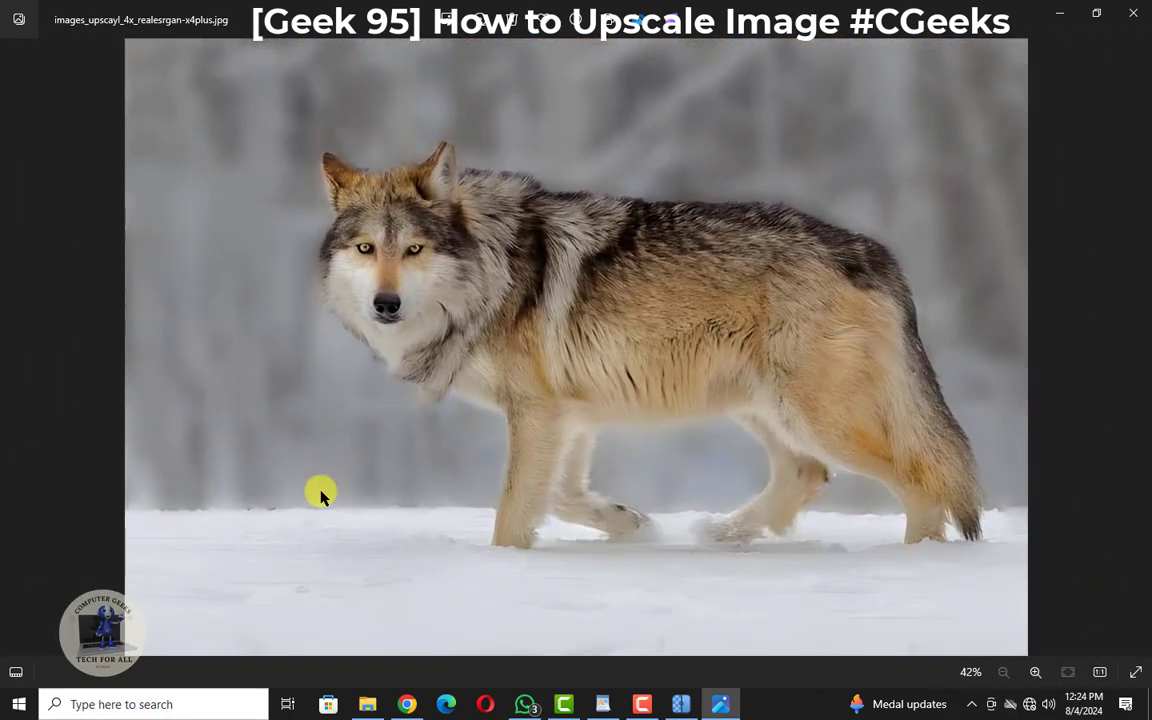